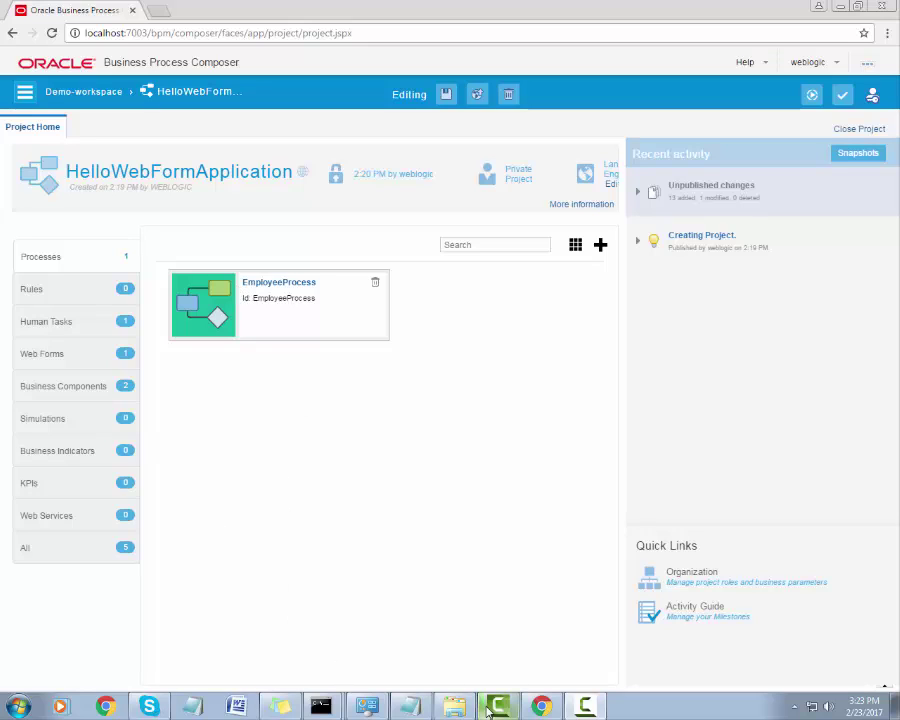
# Return to the Composer home page through the Demo-workspace breadcrumb.
pyautogui.click(586, 706)
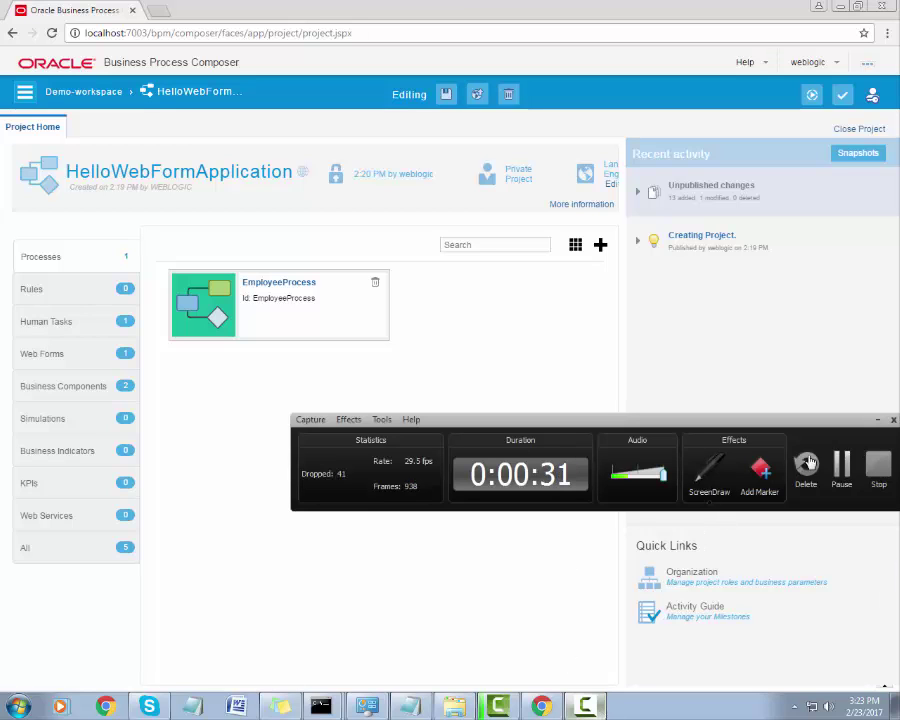
pyautogui.moveTo(772, 426); pyautogui.dragTo(727, 590)
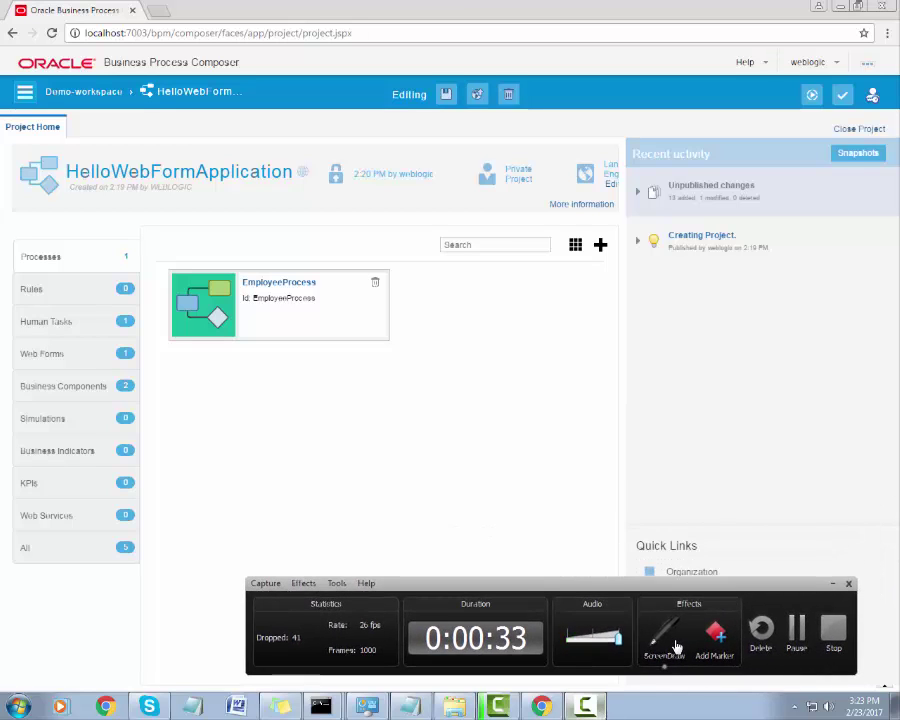
pyautogui.click(670, 640)
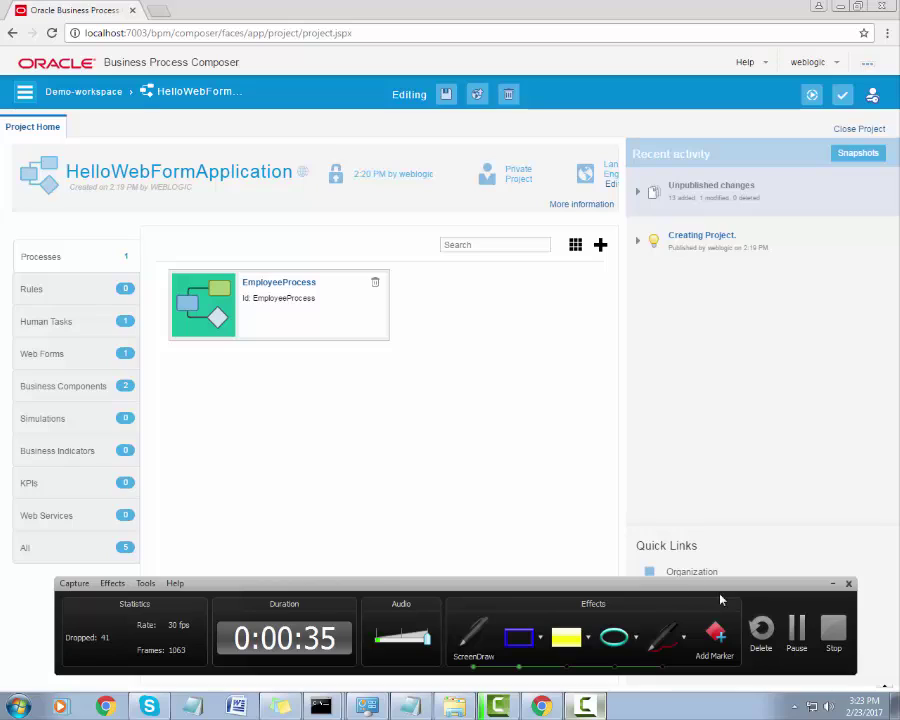
pyautogui.hotkey('ctrl', 'shift', 'd')
pyautogui.hotkey('ctrl', 'shift', 'd')
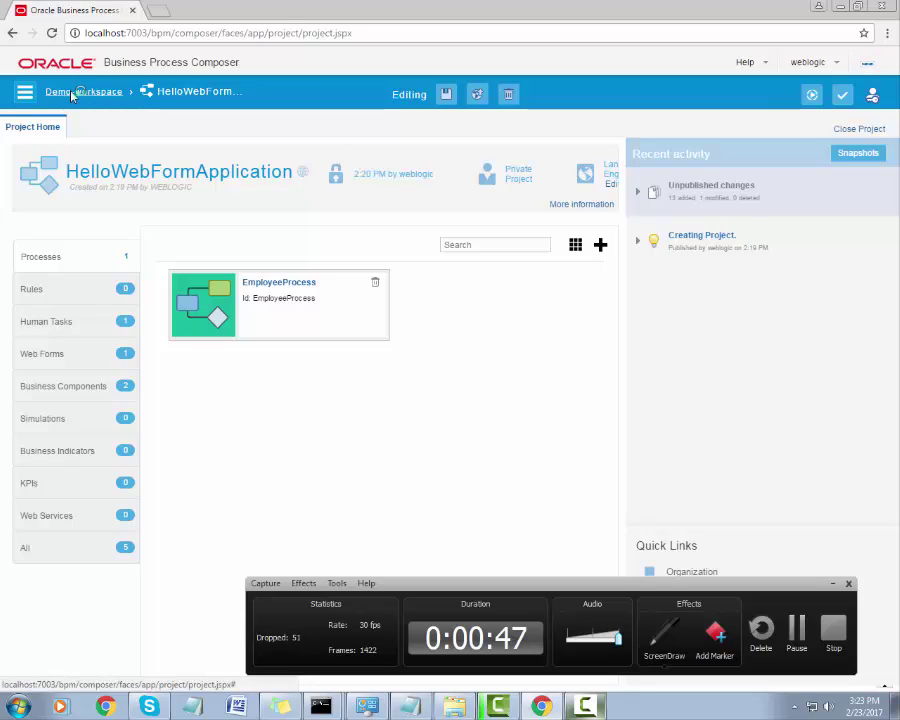
pyautogui.click(71, 94)
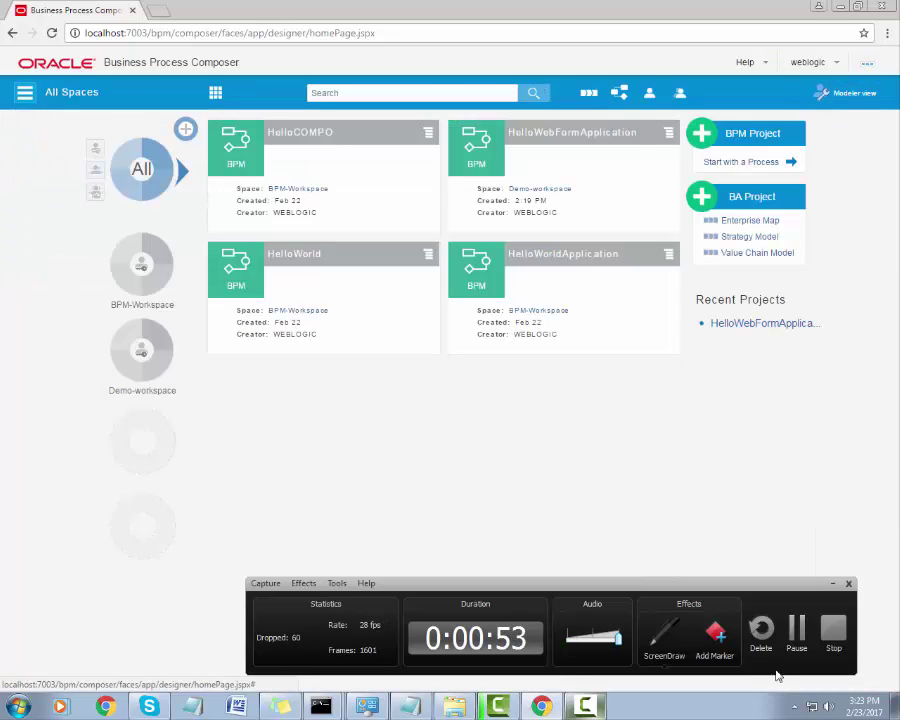
# Switch Composer from the Modeler view to the Administrator view.
pyautogui.hotkey('ctrl', 'shift', 'd')
pyautogui.moveTo(784, 80); pyautogui.dragTo(898, 106)
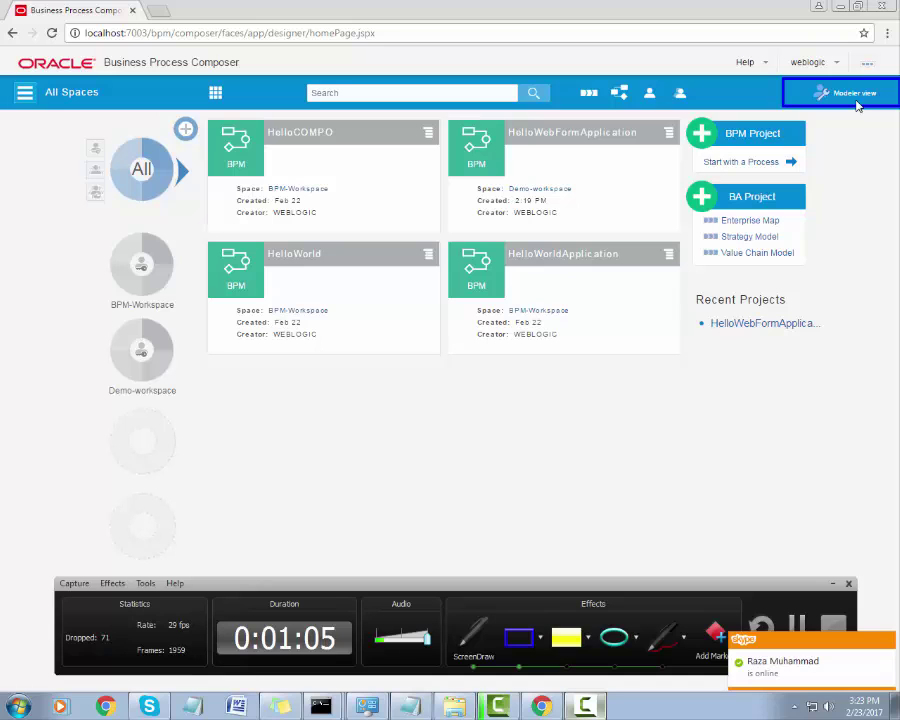
pyautogui.click(822, 95)
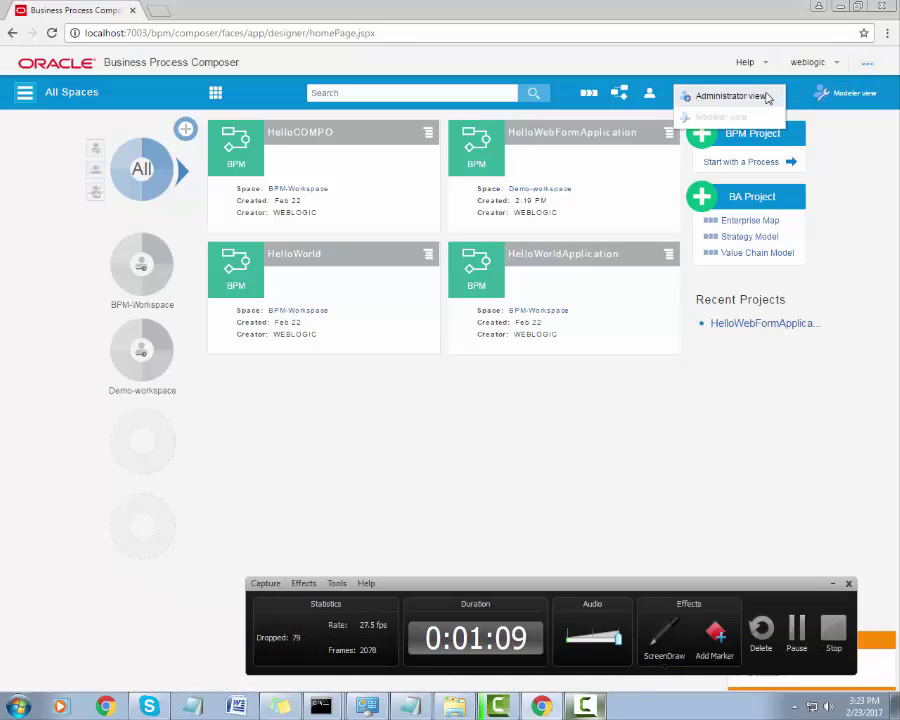
pyautogui.click(762, 96)
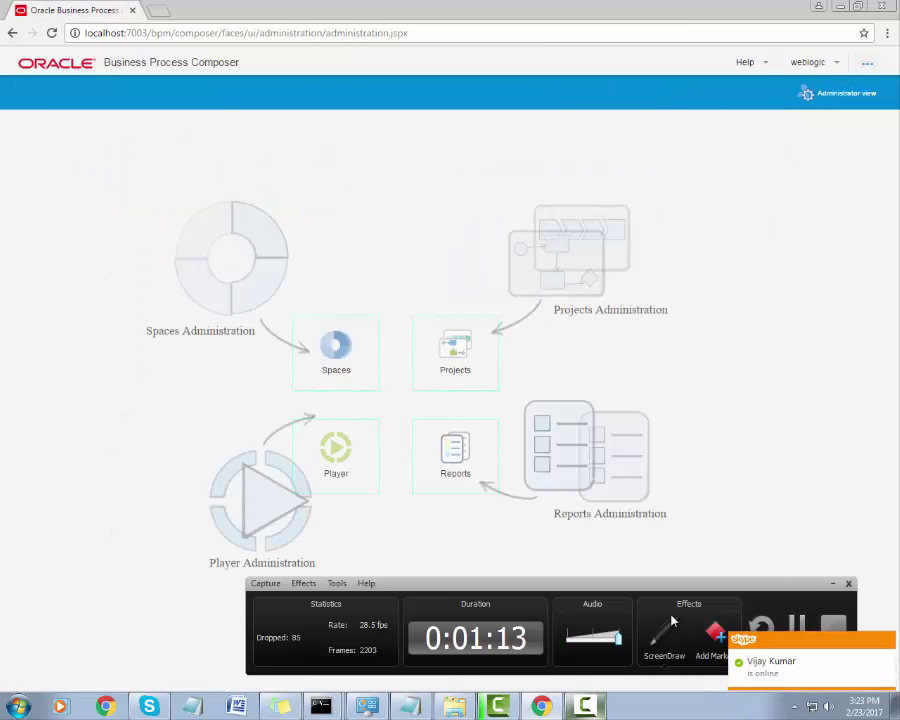
pyautogui.click(850, 583)
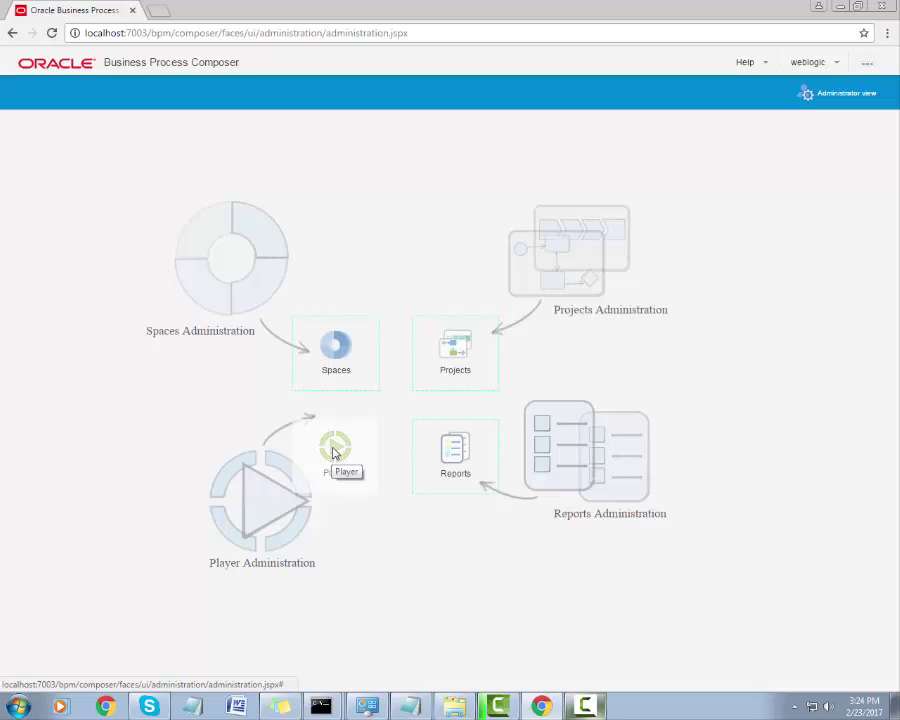
# In Player administration, clear and re-enter the SOA administrator user name and password, then save.
pyautogui.click(330, 445)
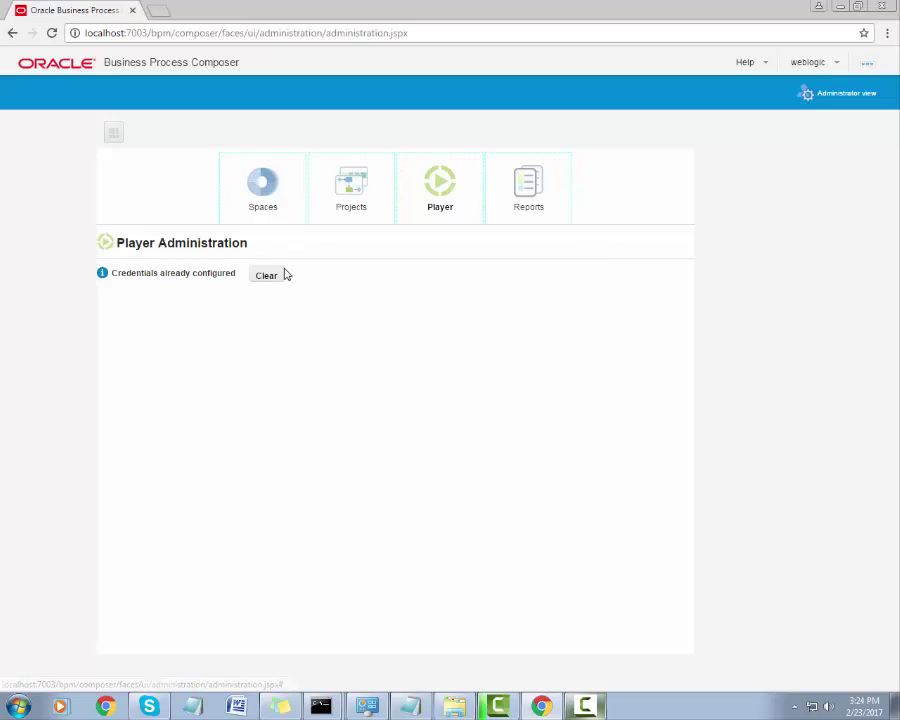
pyautogui.click(267, 276)
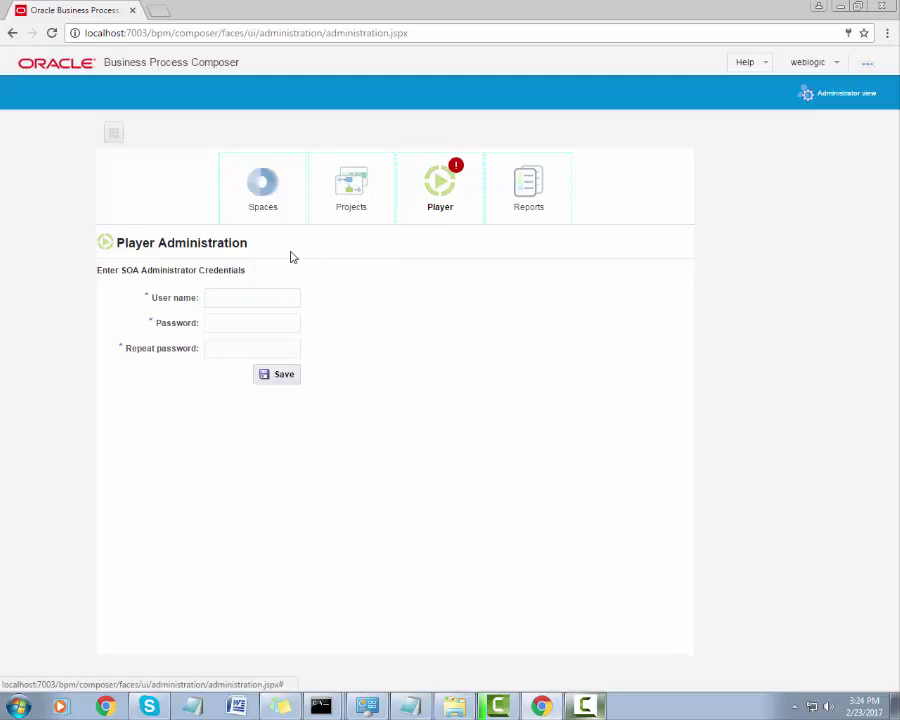
pyautogui.click(229, 304)
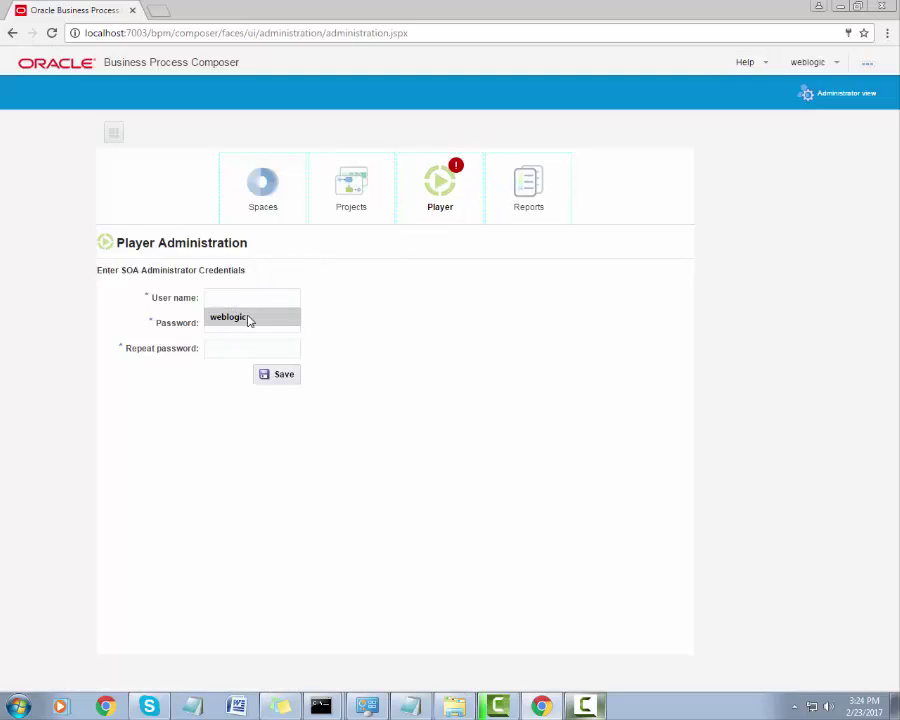
pyautogui.click(249, 317)
pyautogui.click(241, 349)
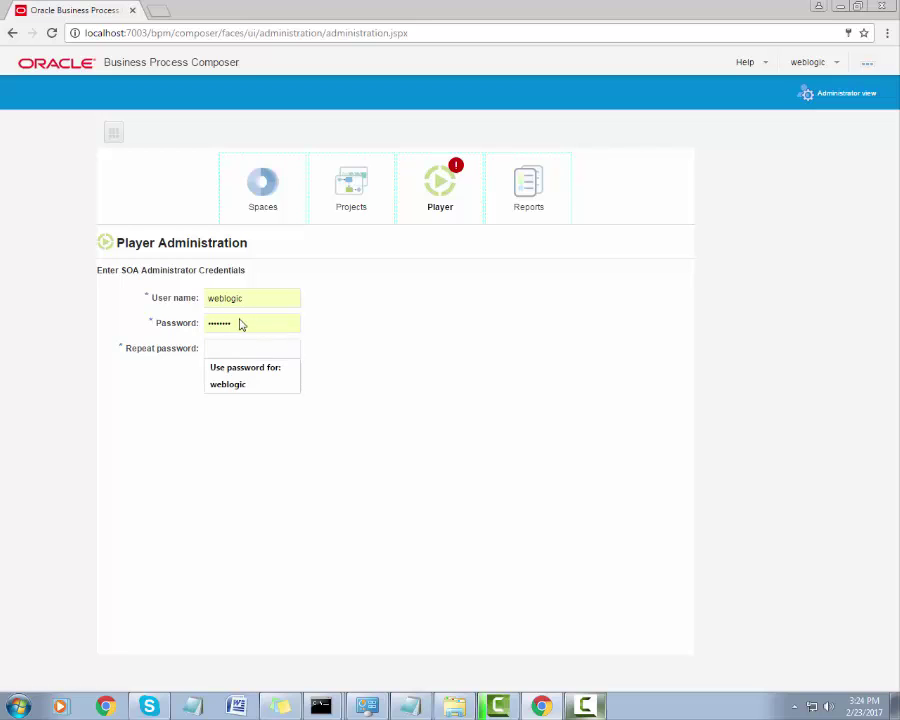
pyautogui.write('welcom')
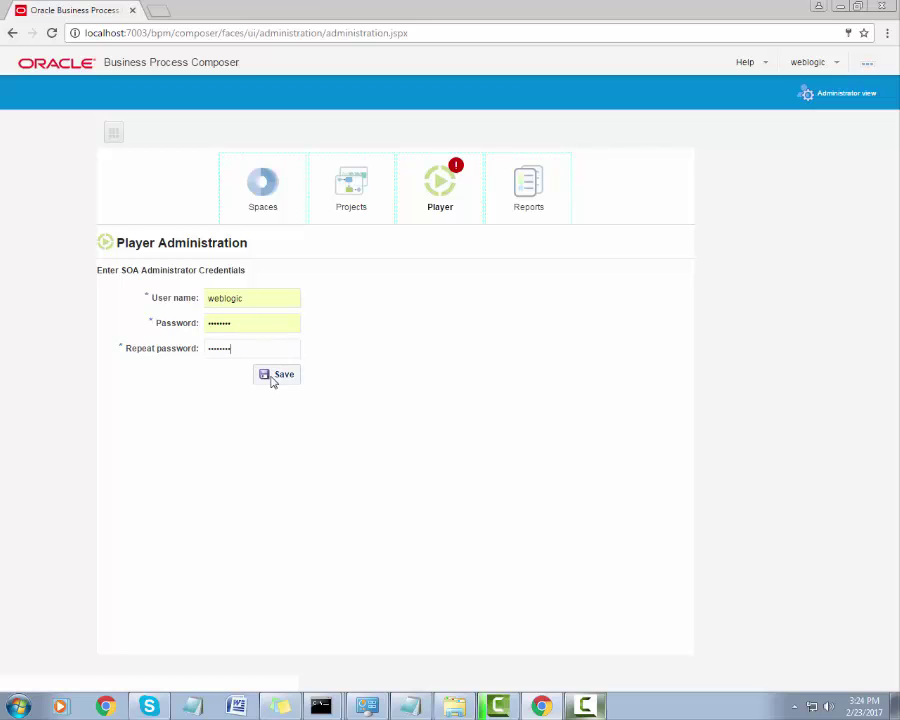
pyautogui.click(284, 374)
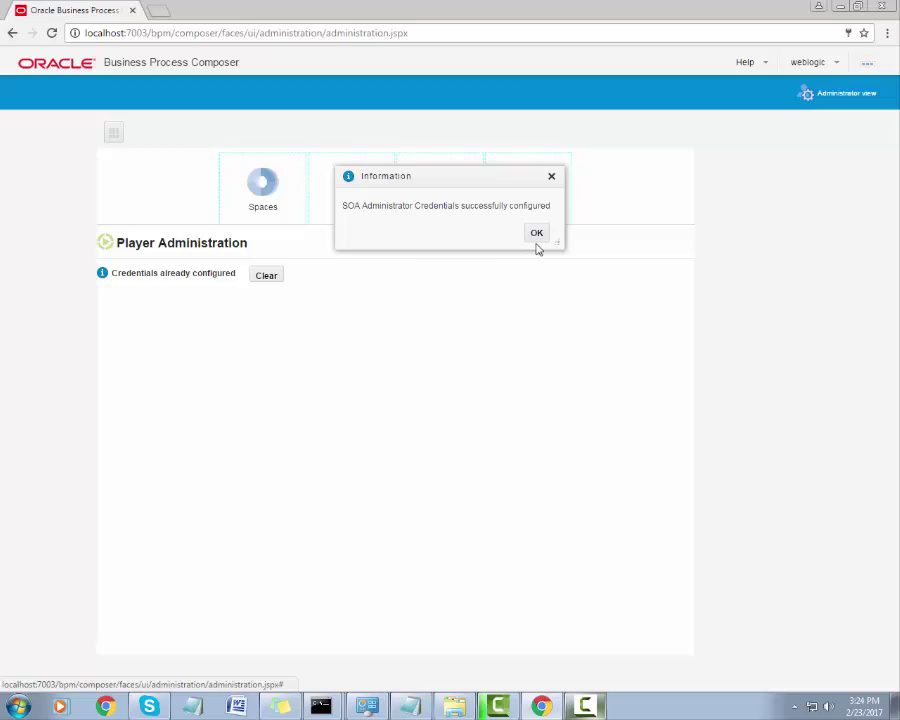
pyautogui.click(535, 236)
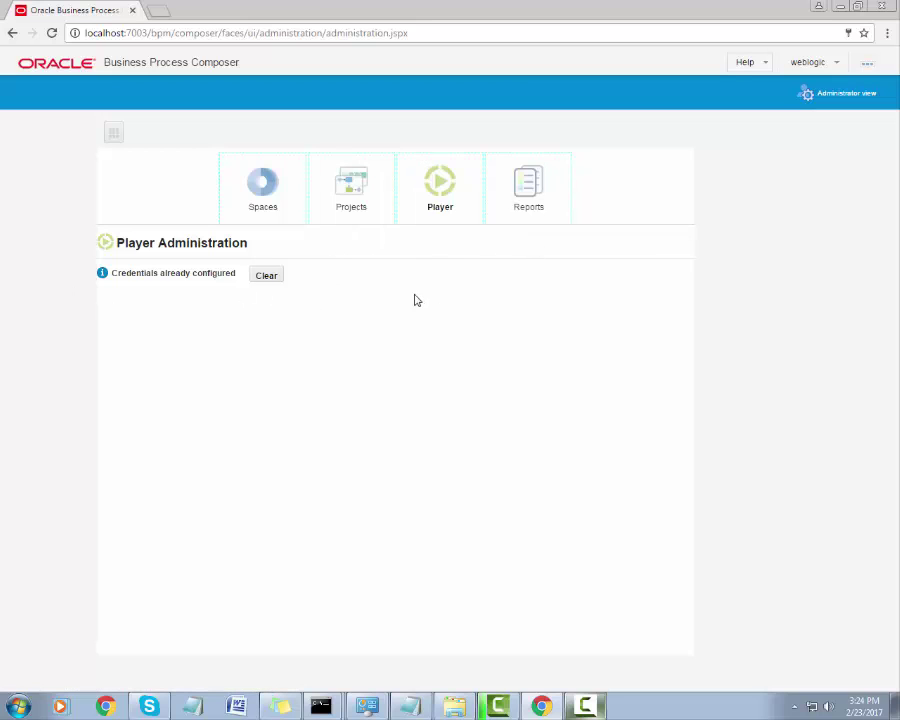
pyautogui.tripleClick(148, 265)
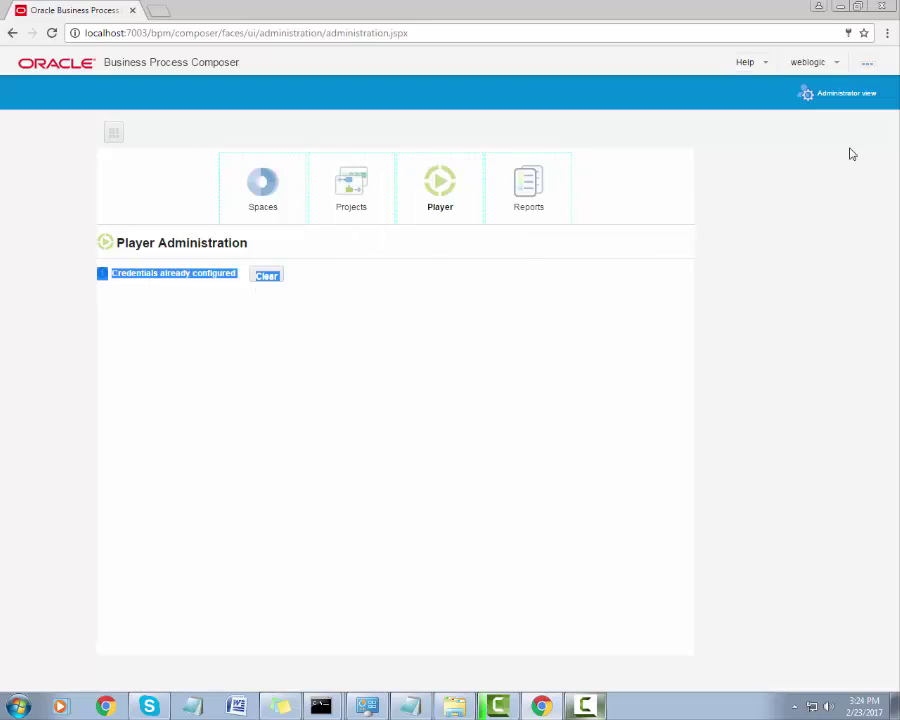
# Go back to the Modeler view and open EmployeeProcess in the HelloWebFormApplication project.
pyautogui.click(837, 96)
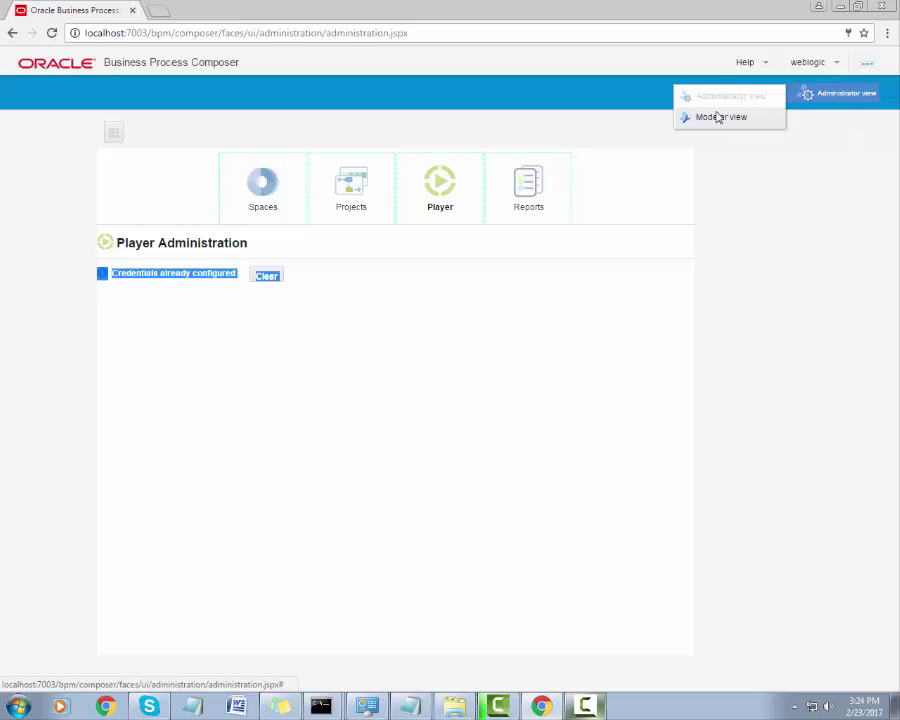
pyautogui.click(740, 118)
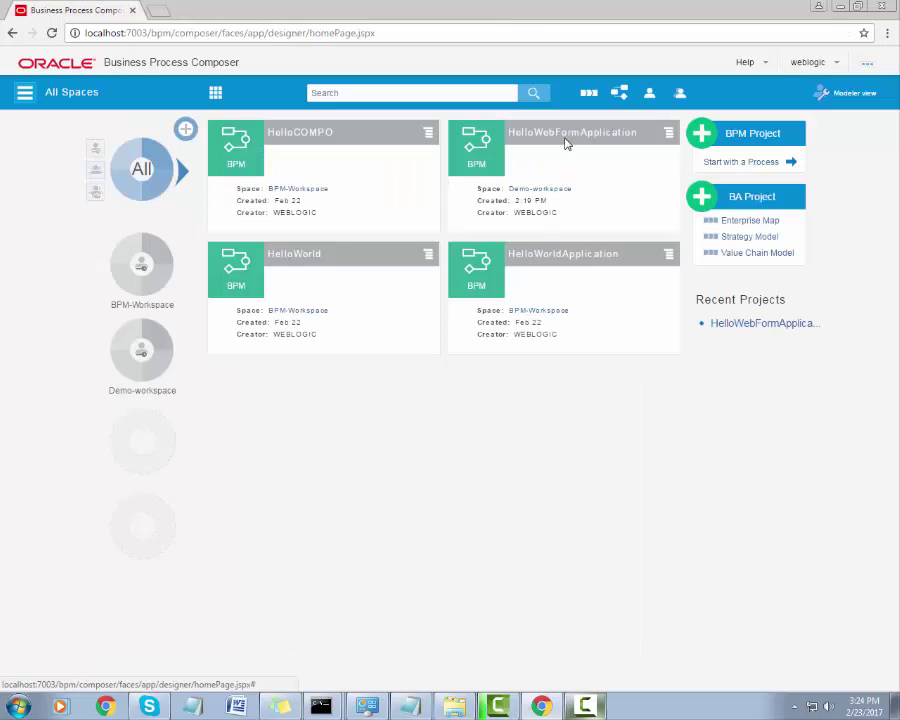
pyautogui.click(565, 138)
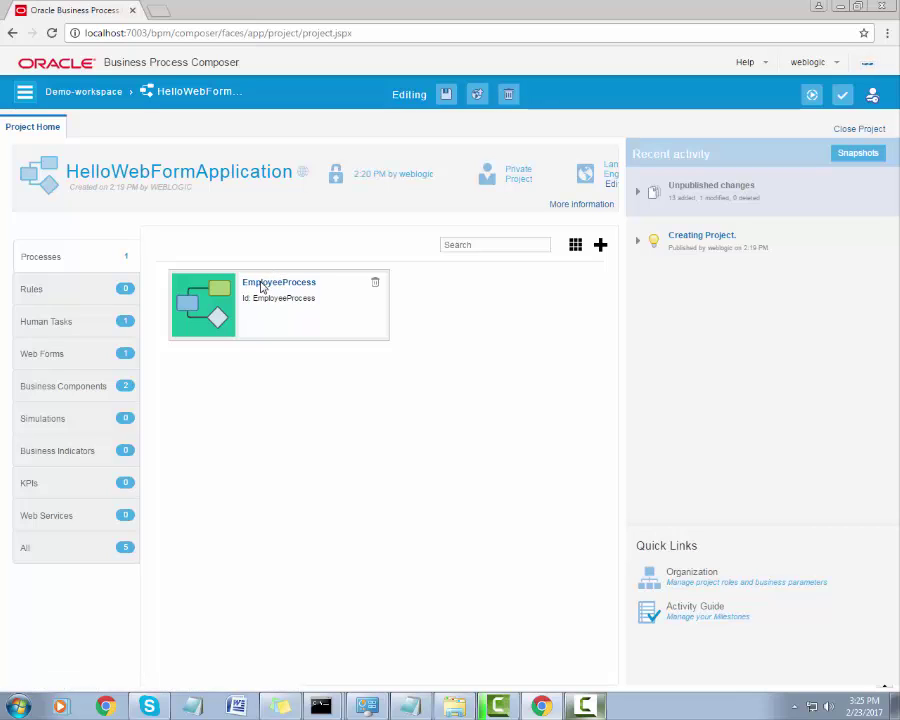
pyautogui.click(272, 274)
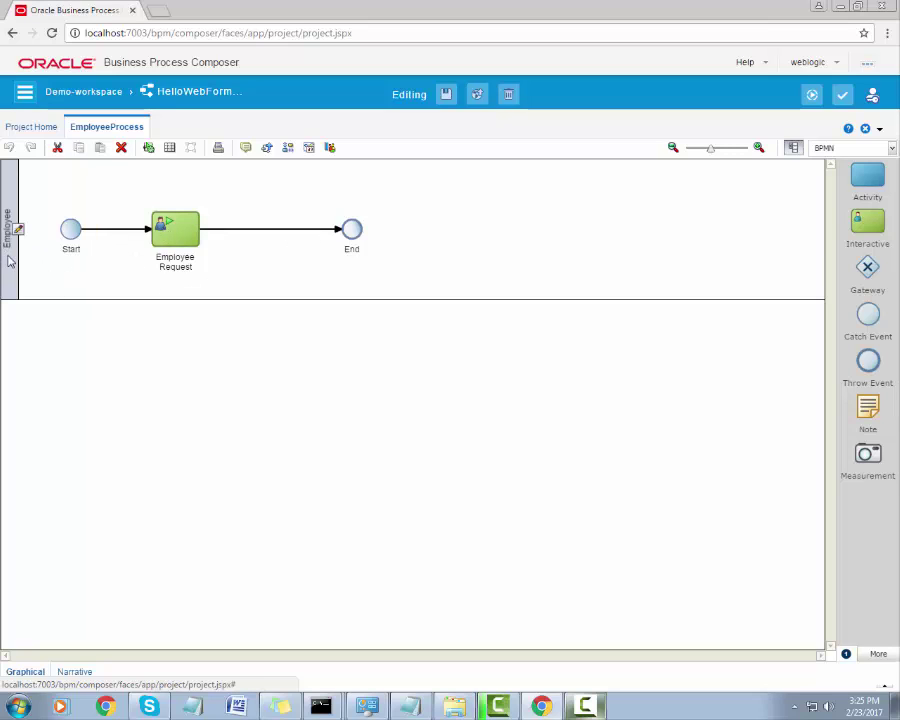
pyautogui.click(8, 228)
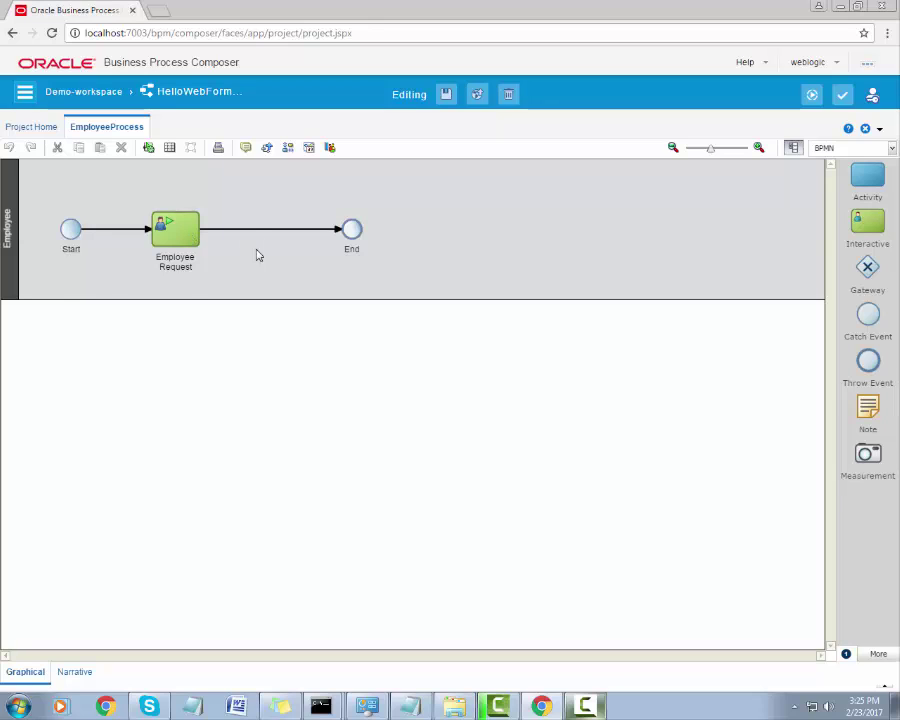
pyautogui.rightClick(33, 287)
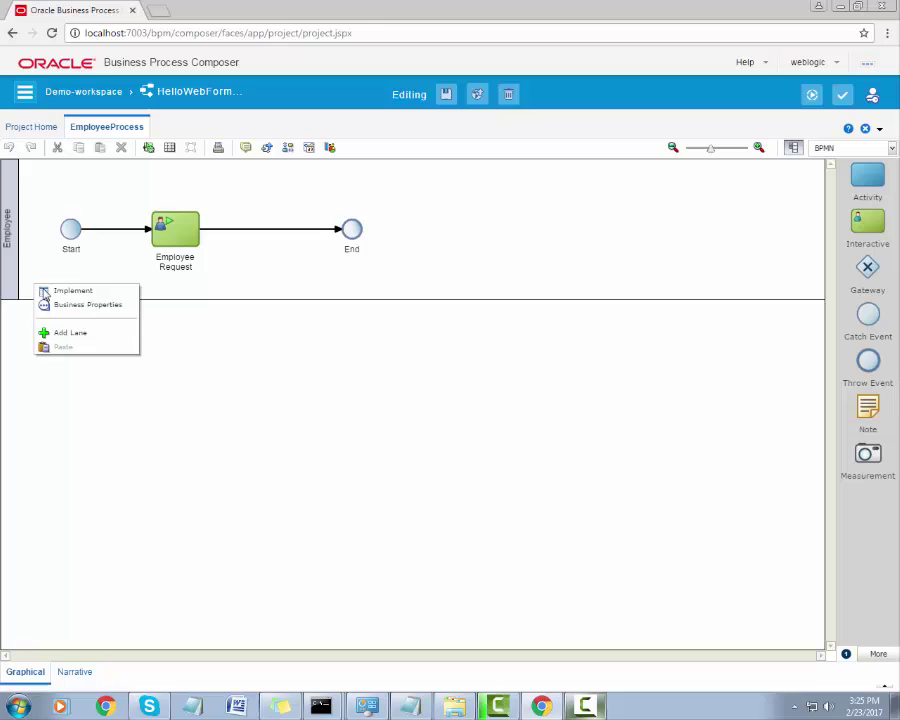
pyautogui.click(82, 336)
pyautogui.moveTo(13, 228); pyautogui.dragTo(12, 402)
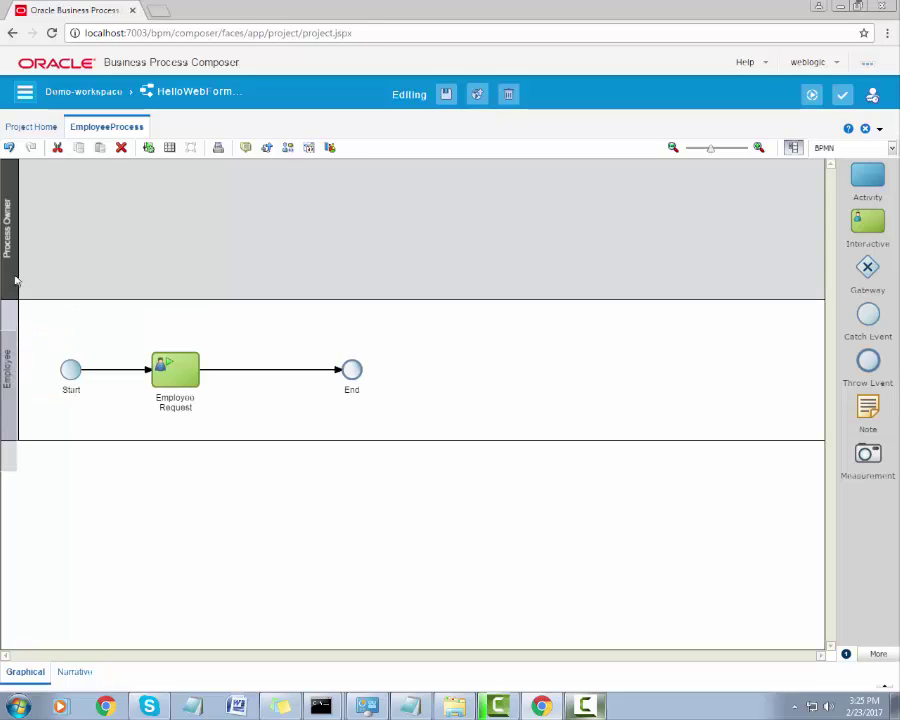
pyautogui.moveTo(16, 370)
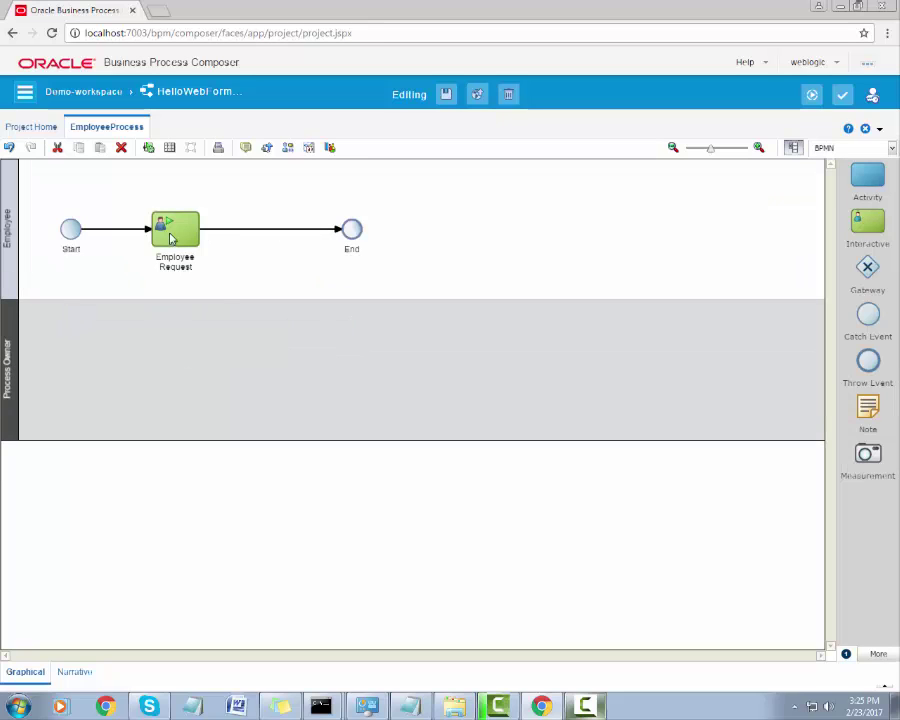
pyautogui.rightClick(7, 327)
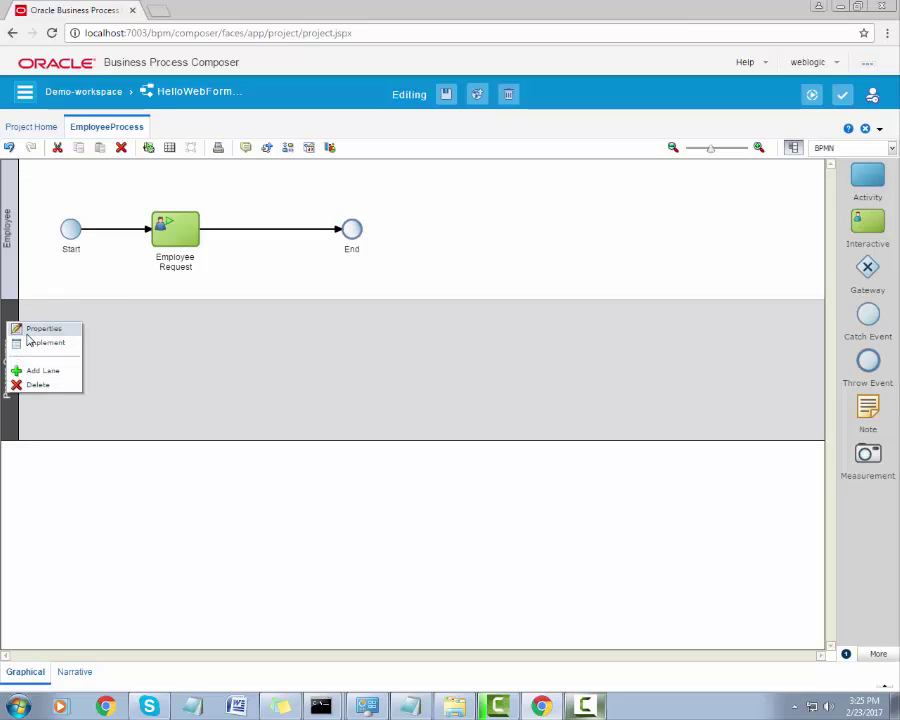
pyautogui.click(44, 385)
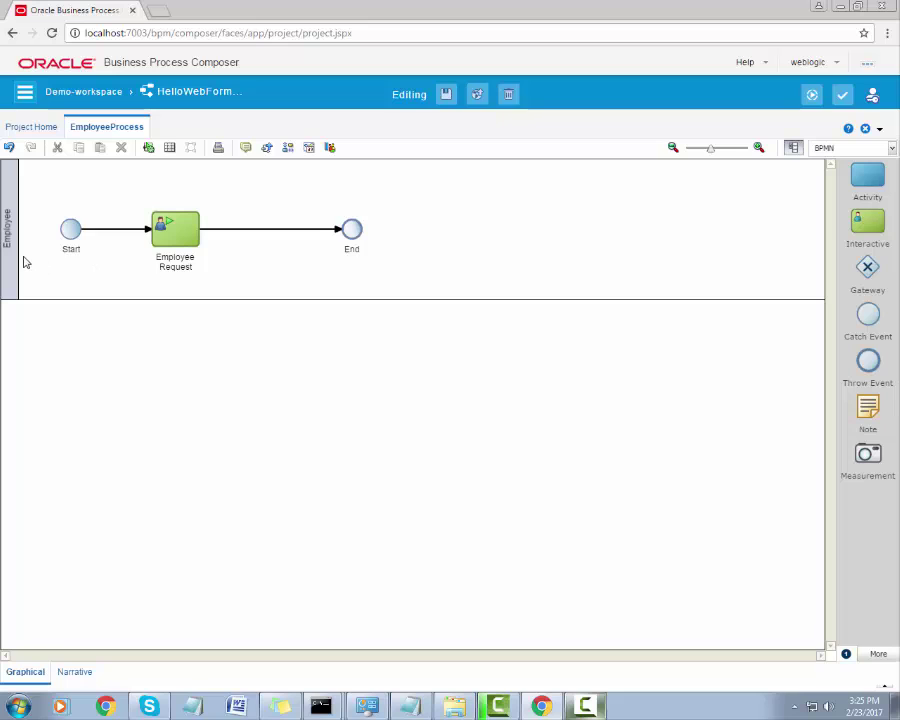
pyautogui.click(590, 706)
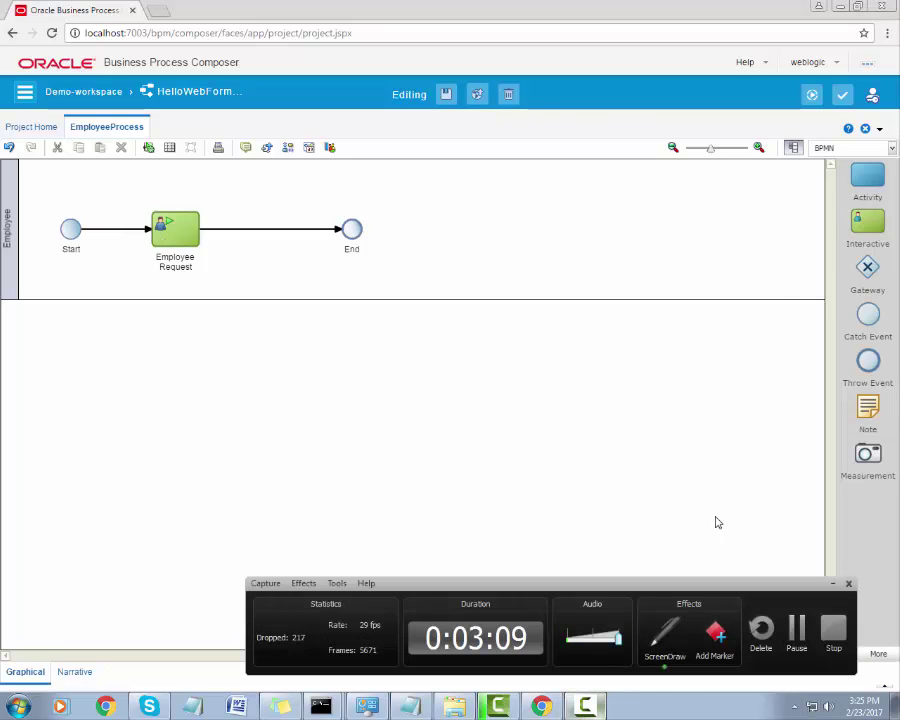
# Launch the Project Player test environment from the top-right toolbar.
pyautogui.hotkey('ctrl', 'shift', 'd')
pyautogui.moveTo(792, 78); pyautogui.dragTo(825, 110)
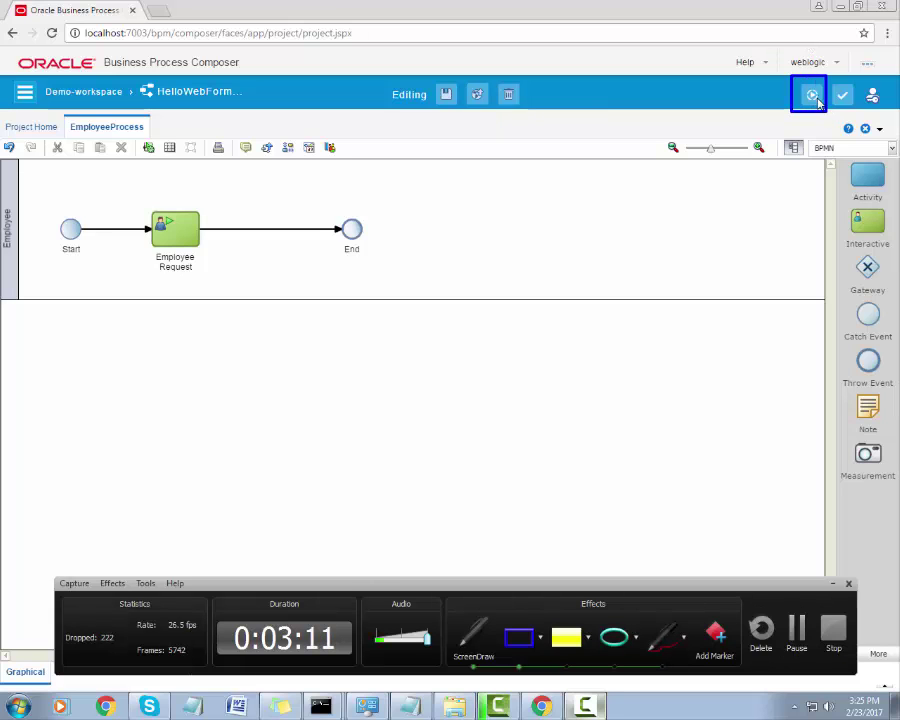
pyautogui.hotkey('ctrl', 'shift', 'd')
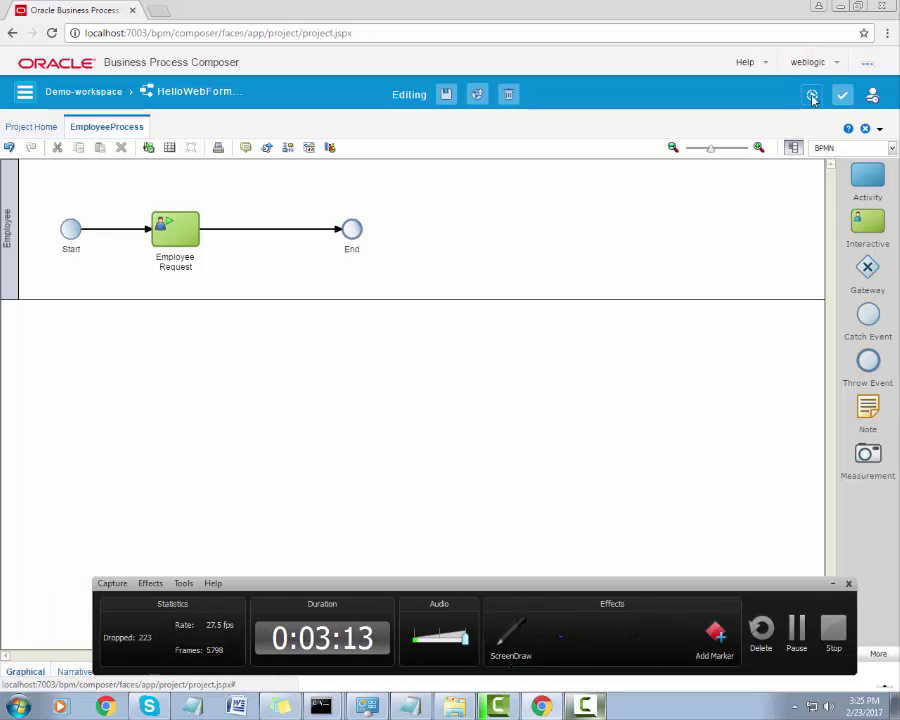
pyautogui.click(812, 96)
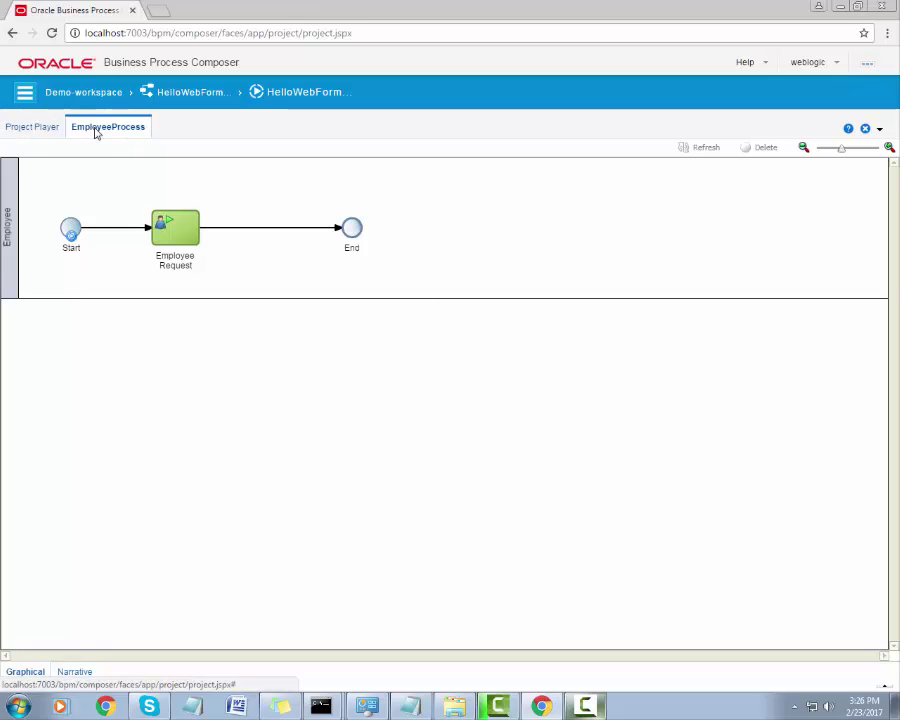
pyautogui.click(592, 710)
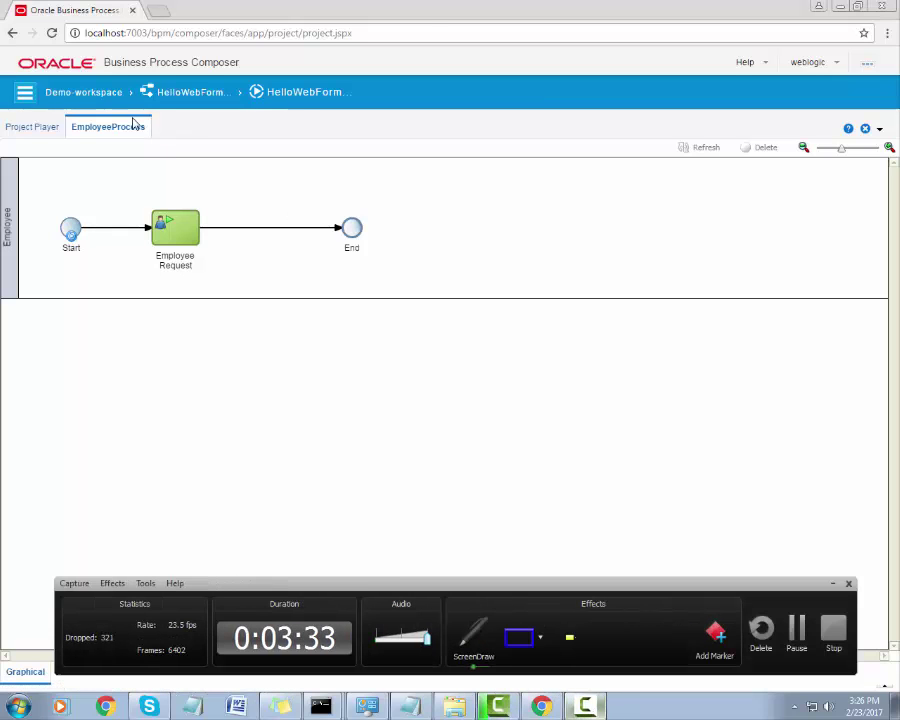
pyautogui.moveTo(196, 140); pyautogui.dragTo(17, 110)
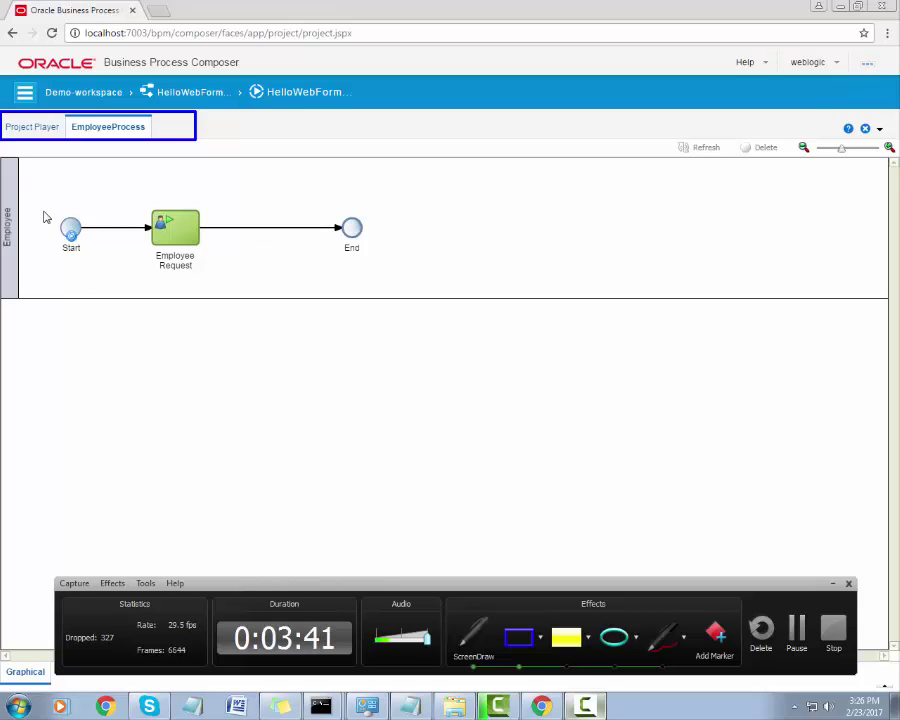
pyautogui.moveTo(43, 209); pyautogui.dragTo(108, 265)
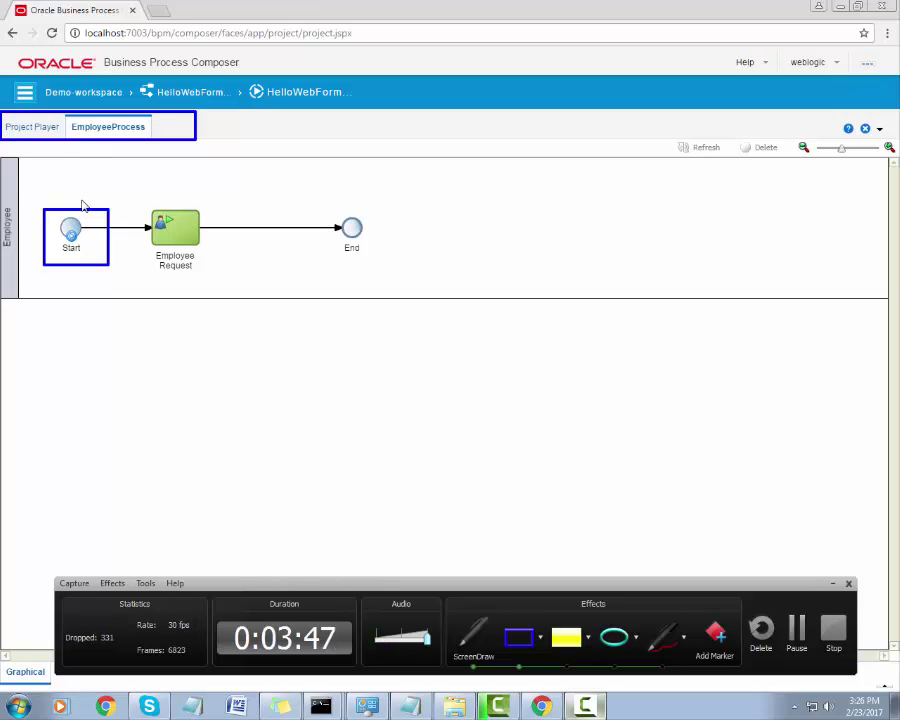
pyautogui.press('Escape')
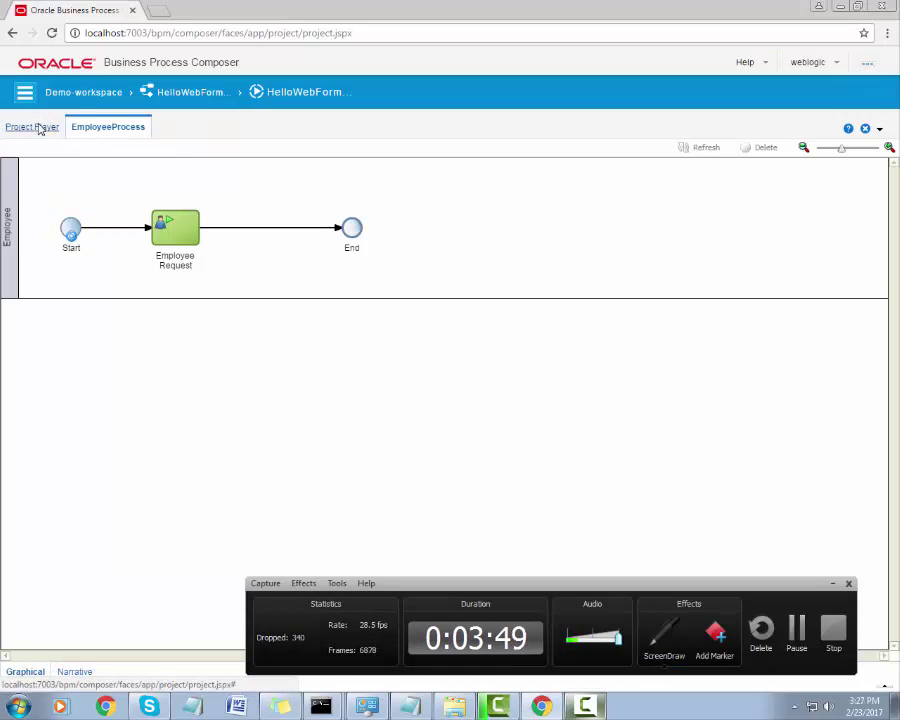
# Show the Project Player overview with EmployeeProcess and the HelloWebFormApplication.Employee role.
pyautogui.click(826, 627)
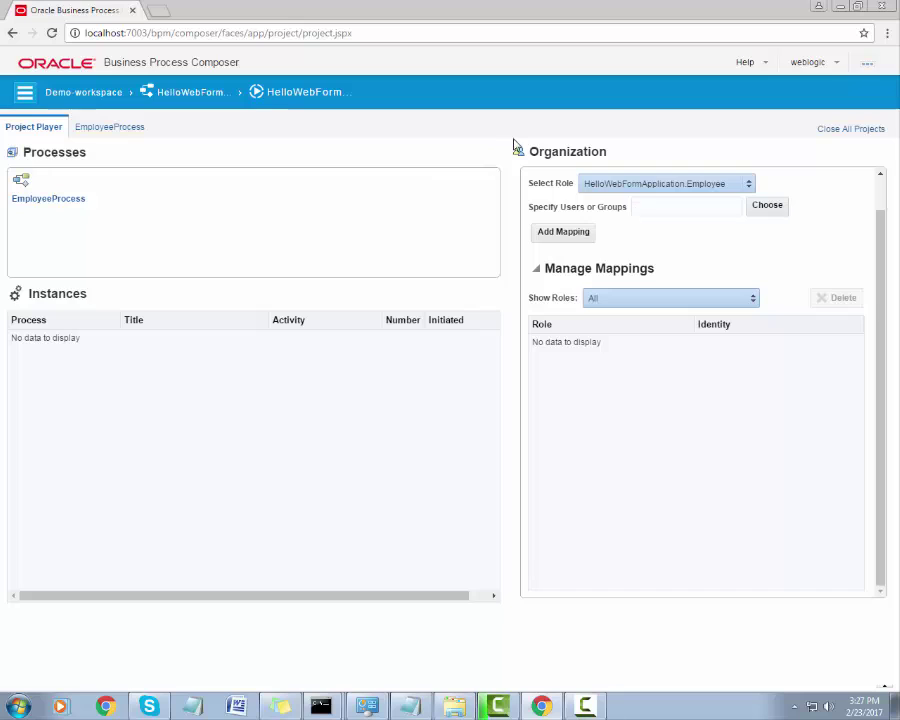
pyautogui.moveTo(612, 158); pyautogui.dragTo(528, 158)
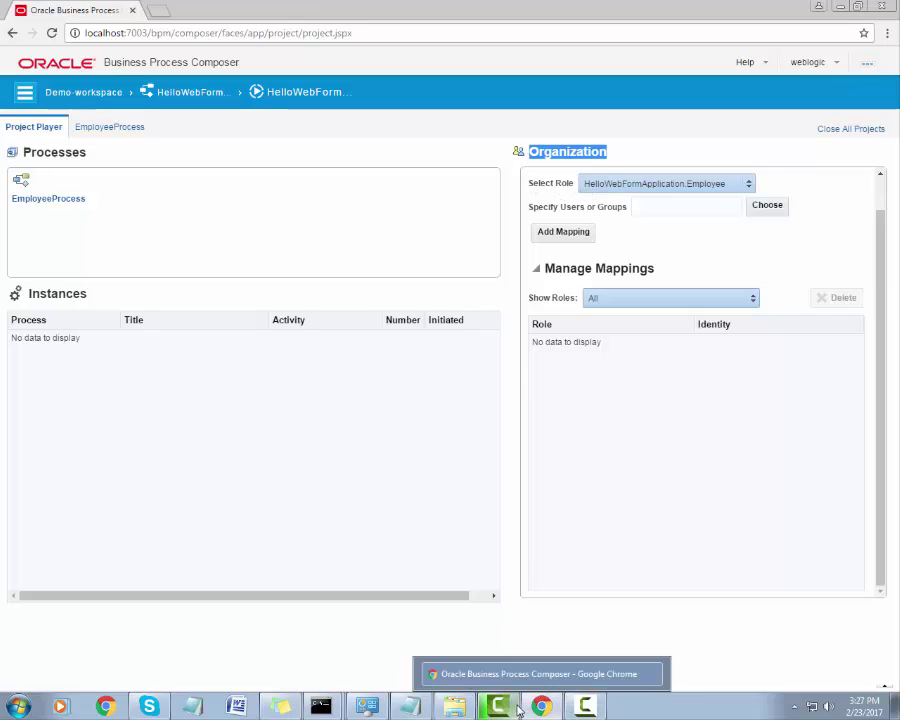
pyautogui.click(576, 712)
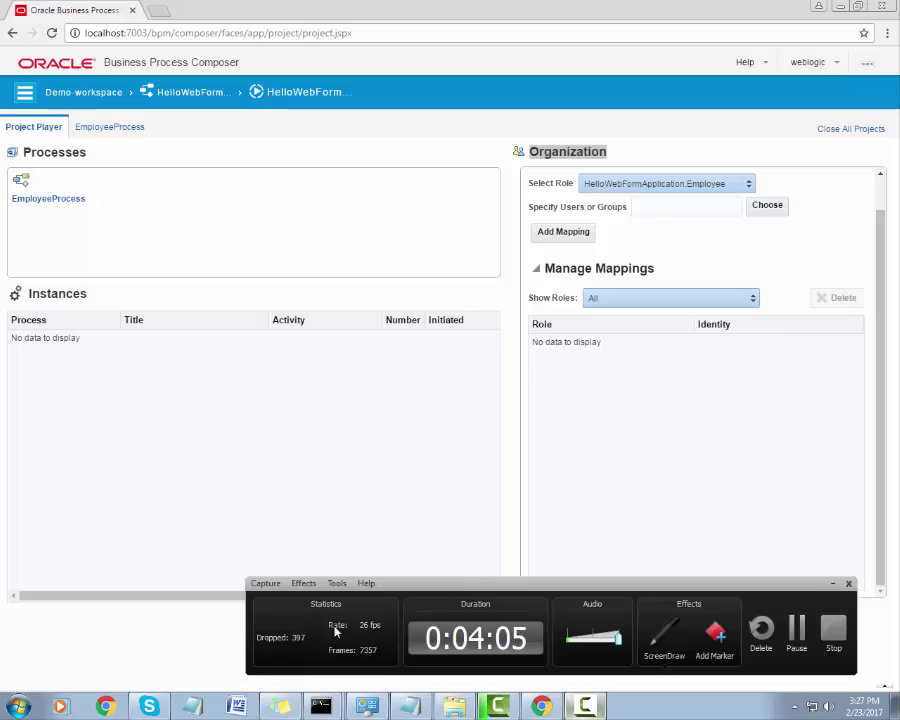
pyautogui.hotkey('ctrl', 'shift', 'd')
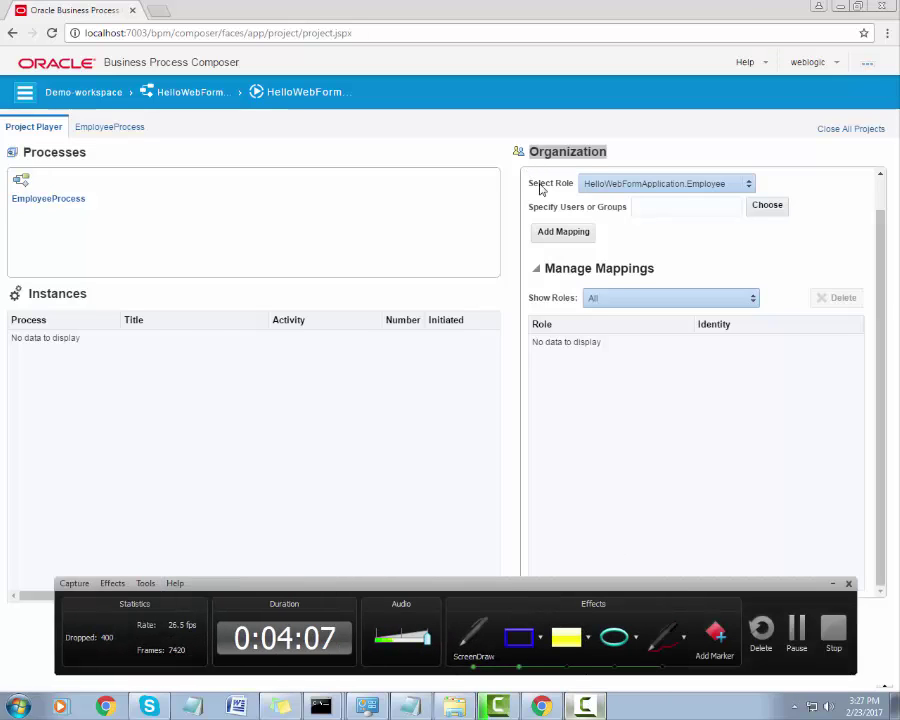
pyautogui.moveTo(527, 170); pyautogui.dragTo(798, 209)
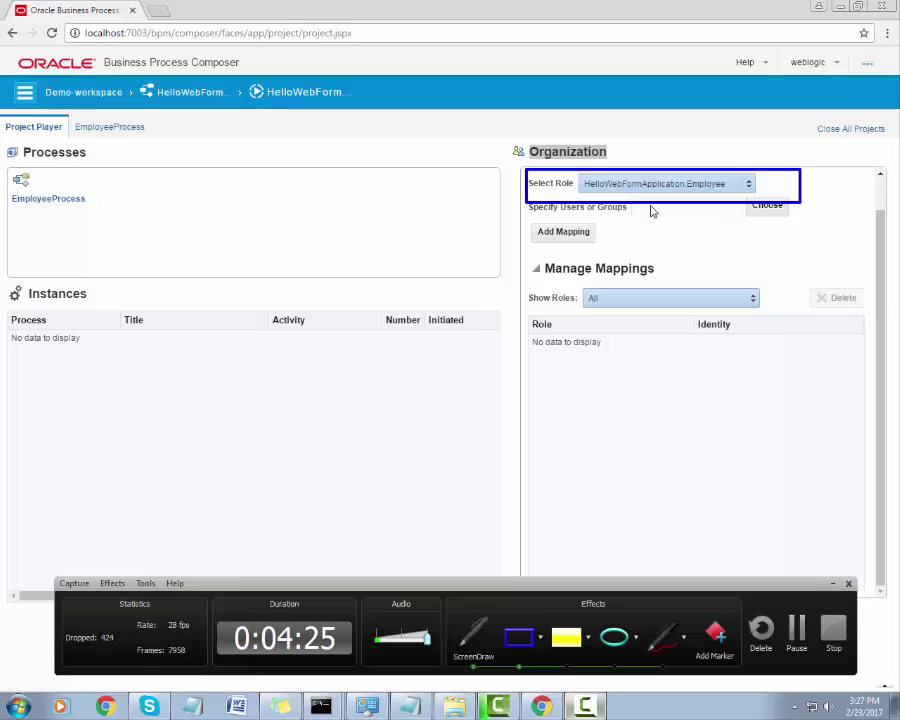
pyautogui.press('Escape')
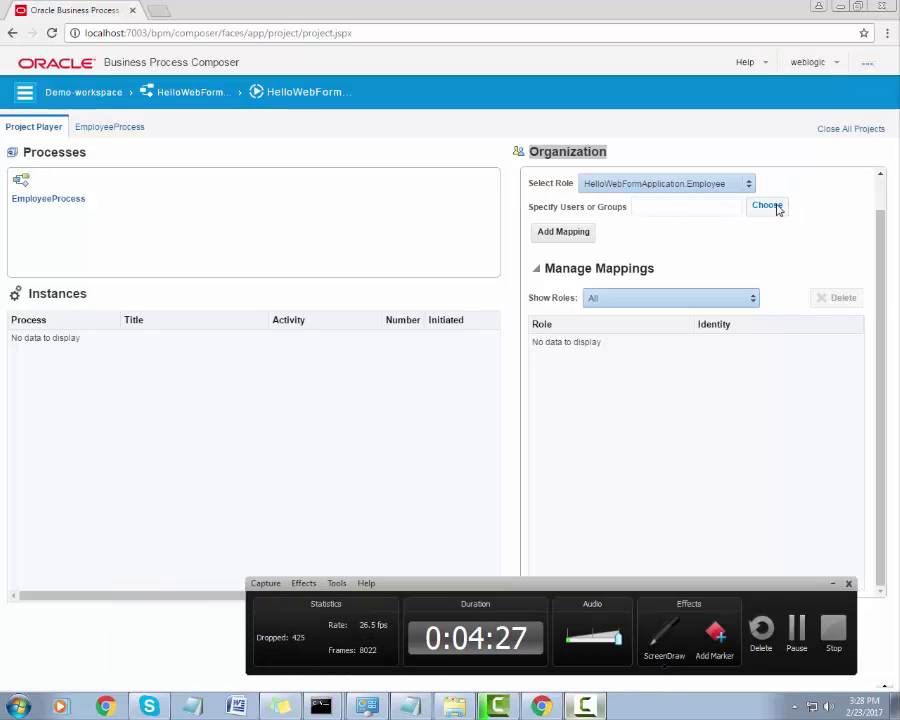
# Search the Users list in the picker and choose the weblogic user.
pyautogui.click(770, 206)
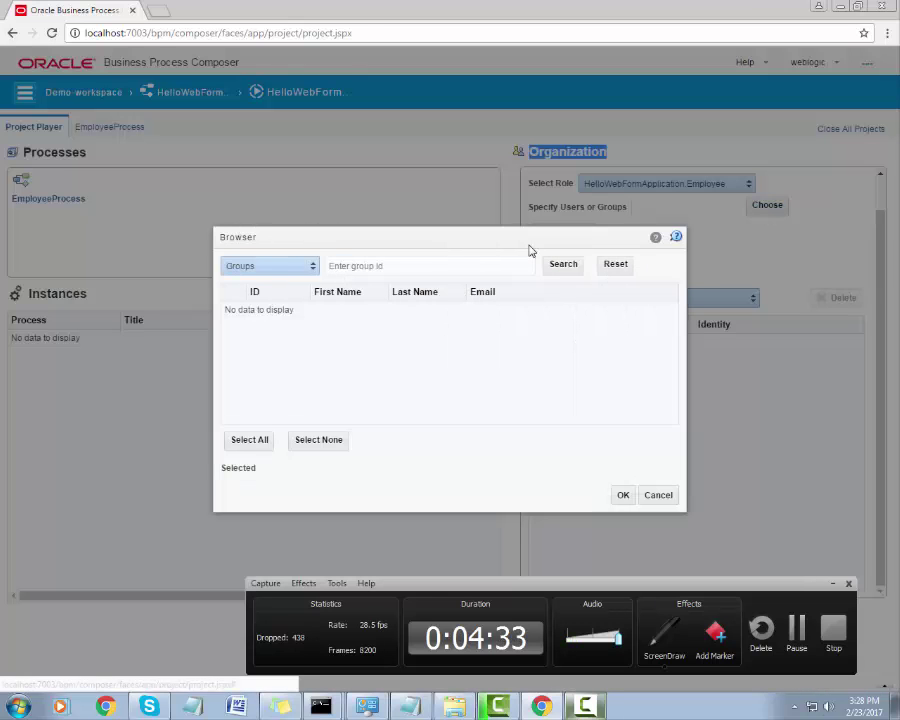
pyautogui.click(287, 270)
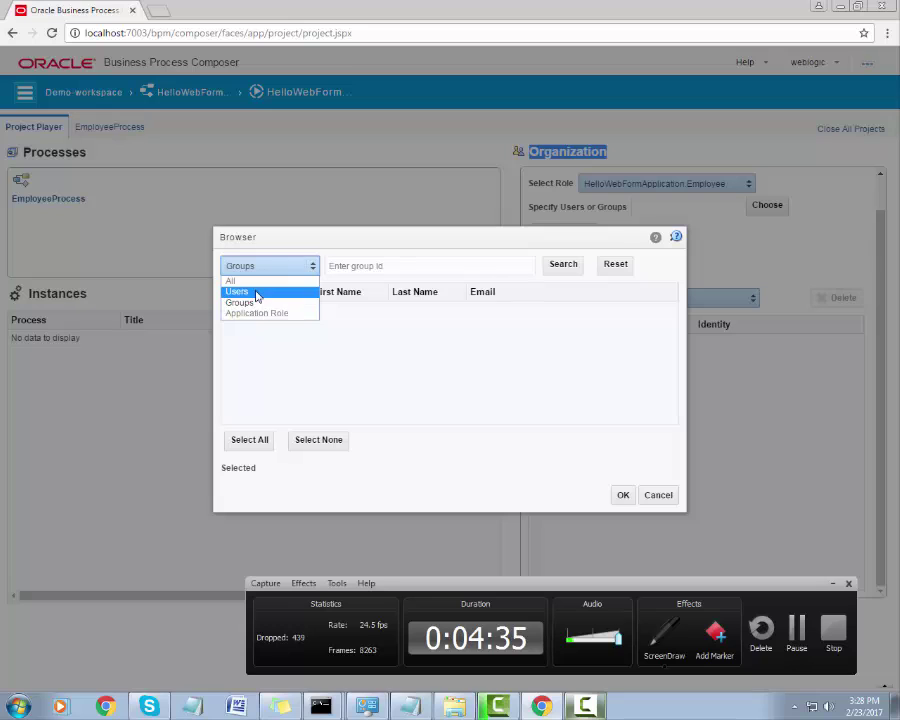
pyautogui.click(257, 292)
pyautogui.click(566, 266)
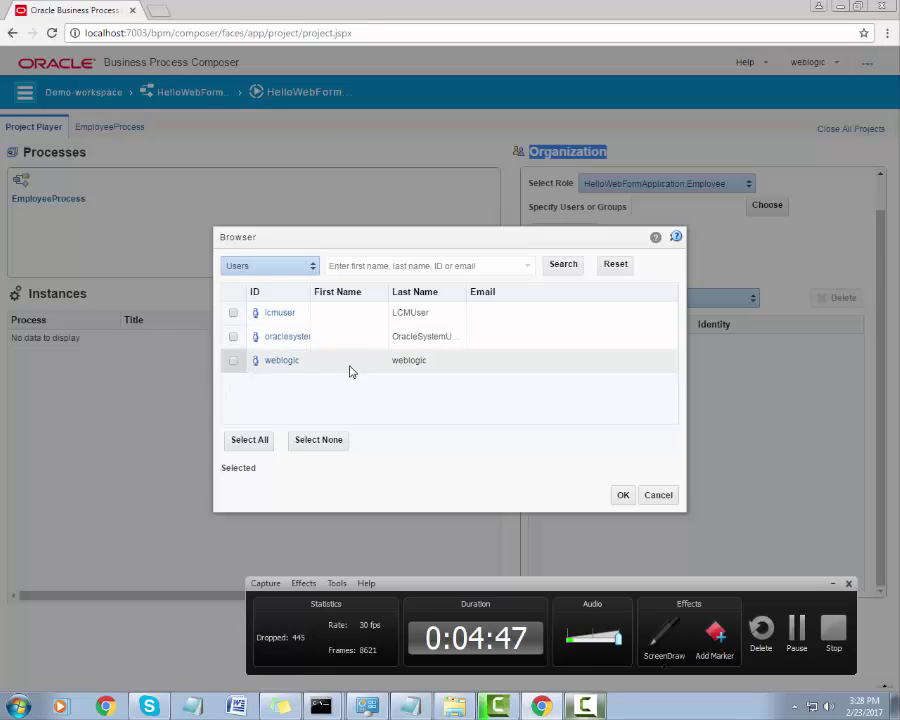
pyautogui.click(486, 368)
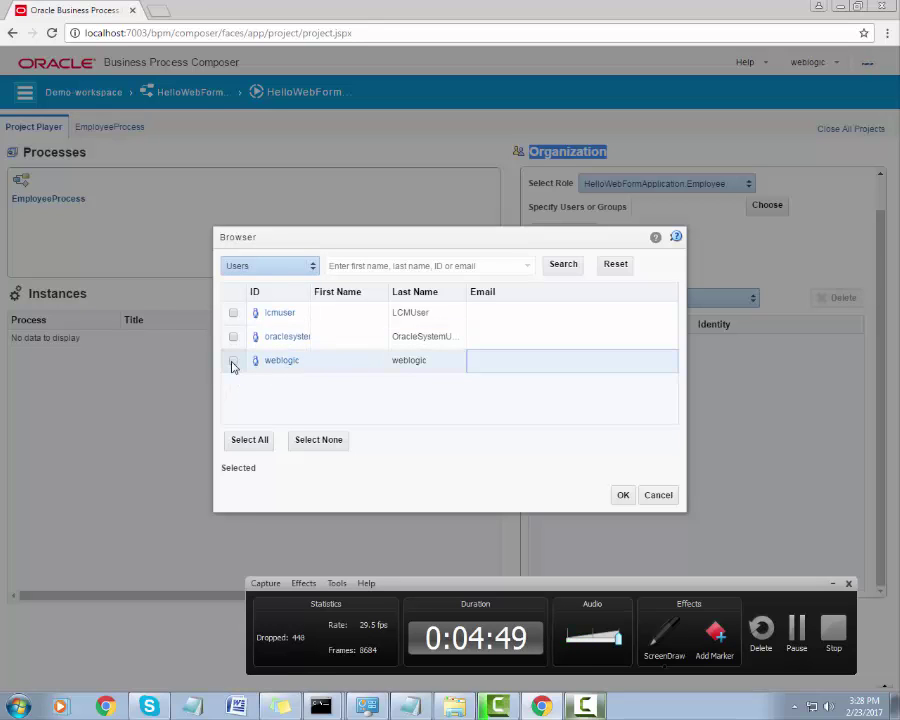
pyautogui.click(234, 363)
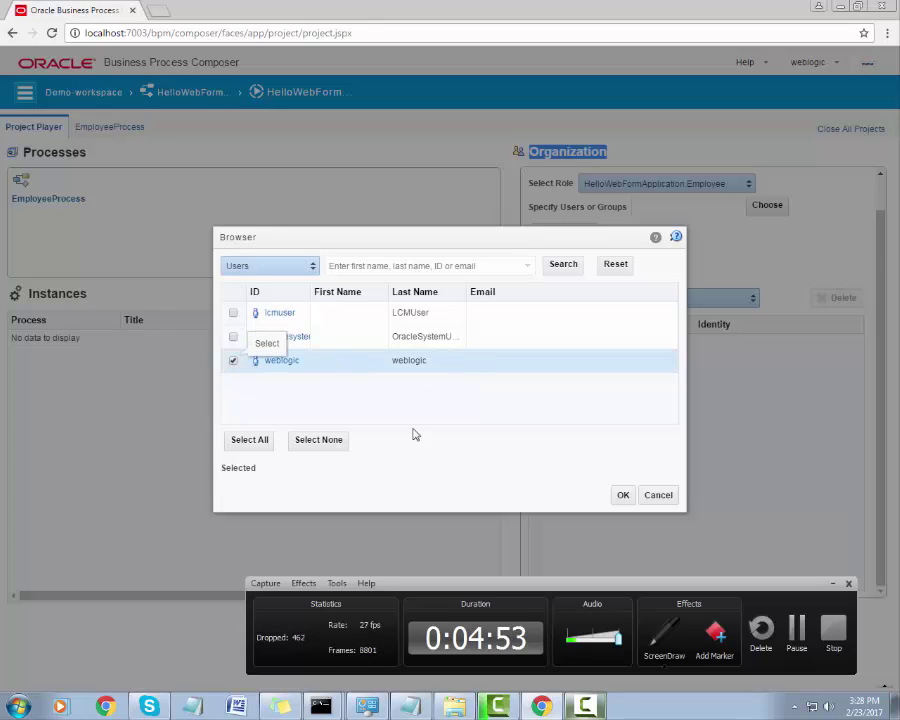
pyautogui.click(623, 495)
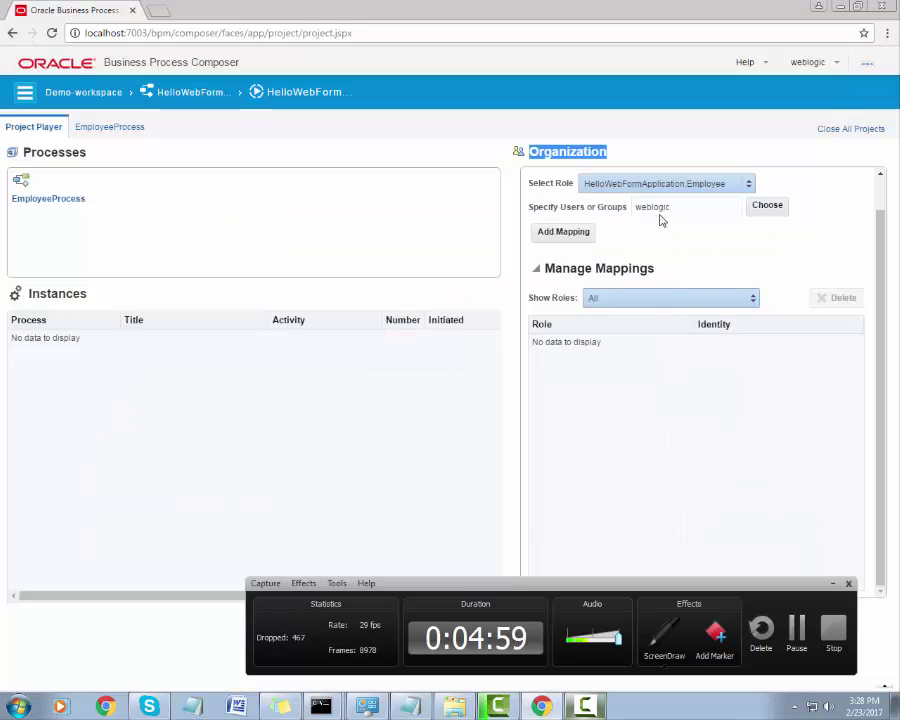
# Add the mapping of HelloWebFormApplication.Employee to weblogic.
pyautogui.click(662, 645)
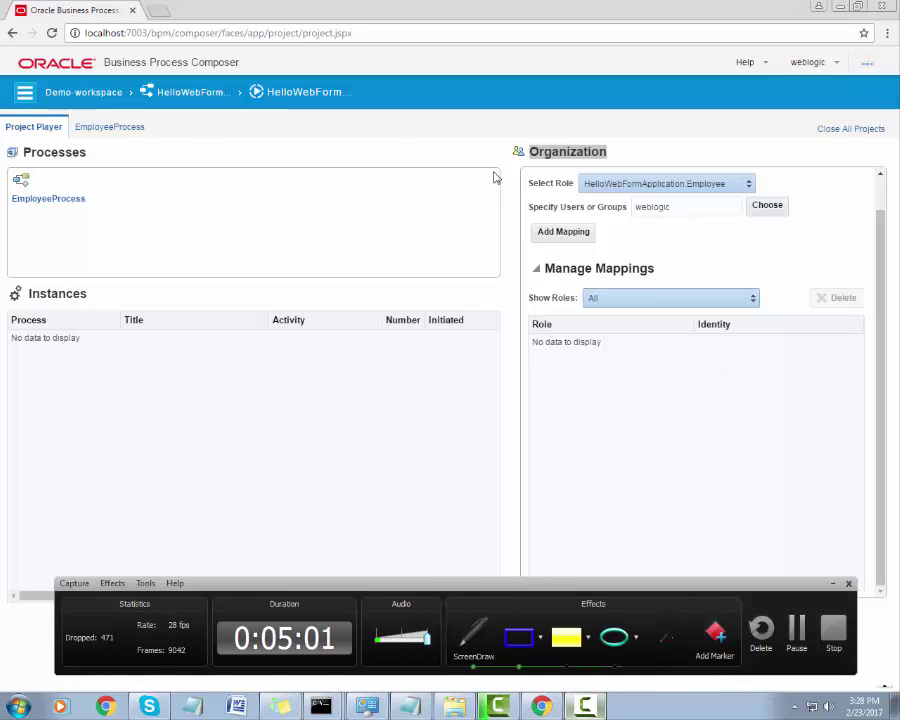
pyautogui.moveTo(517, 193); pyautogui.dragTo(810, 228)
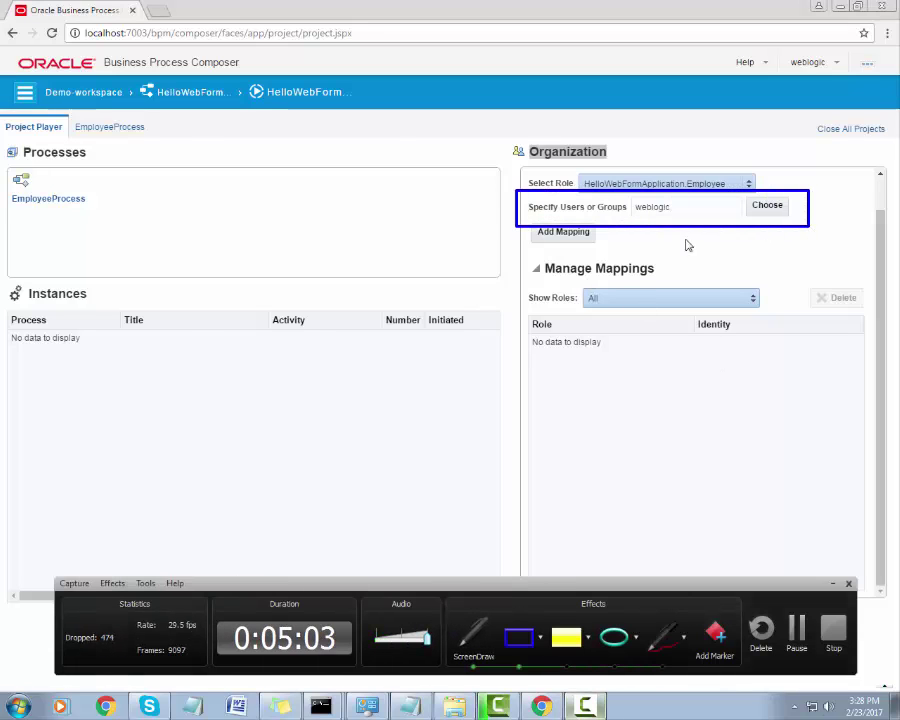
pyautogui.moveTo(523, 209); pyautogui.dragTo(601, 257)
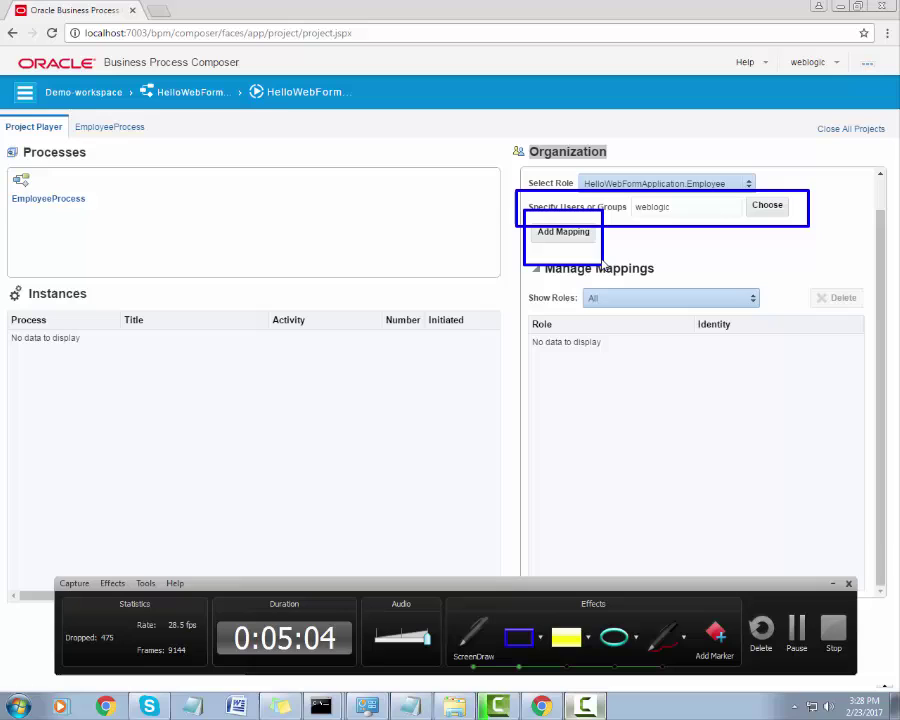
pyautogui.press('Escape')
pyautogui.click(566, 234)
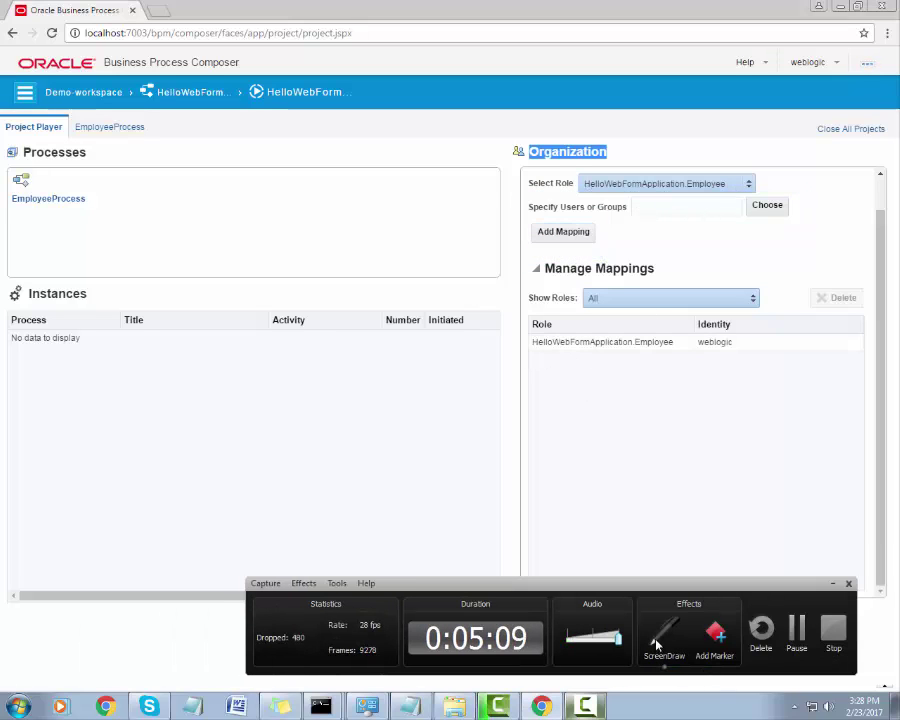
pyautogui.hotkey('ctrl', 'shift', 'd')
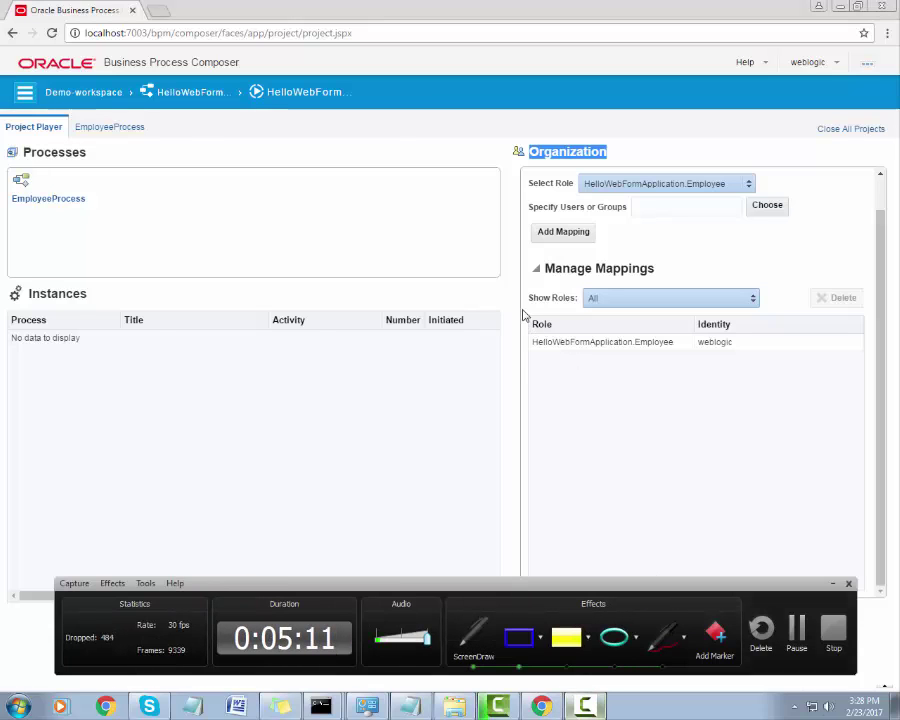
pyautogui.moveTo(523, 310); pyautogui.dragTo(872, 376)
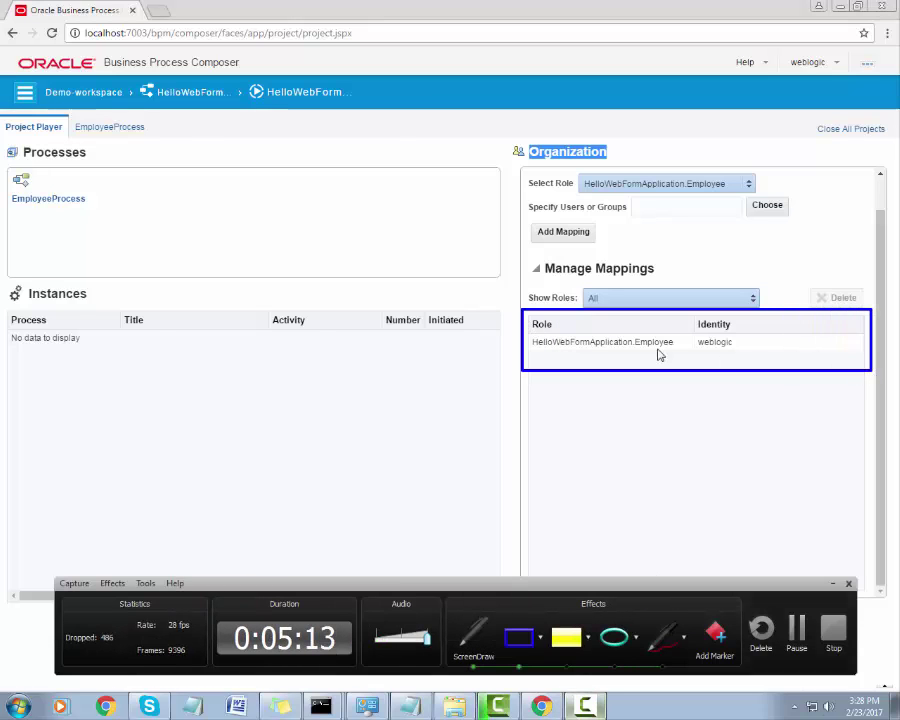
pyautogui.hotkey('ctrl', 'shift', 'd')
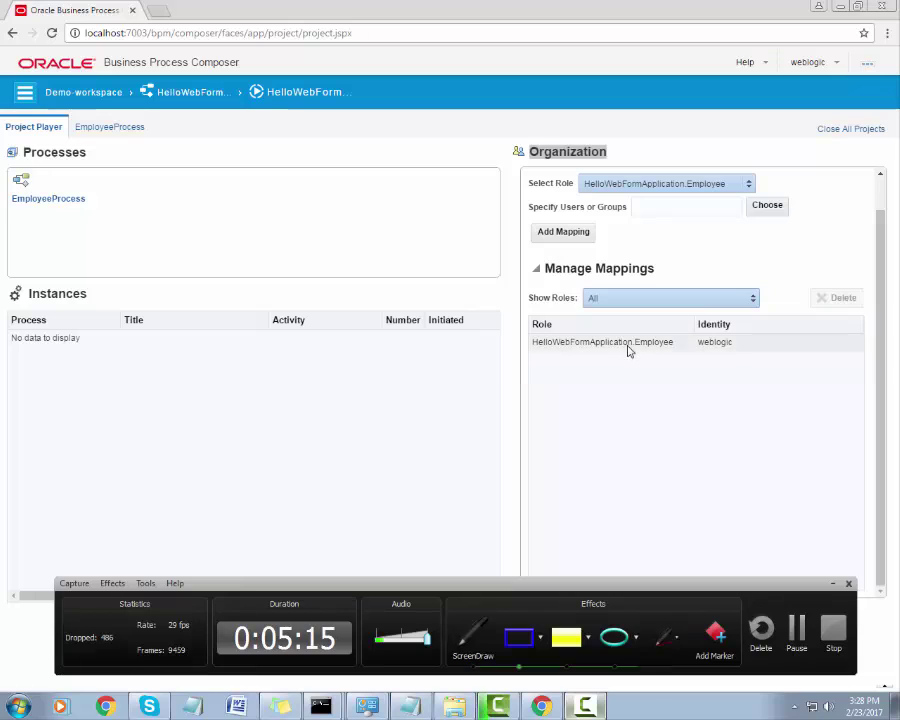
# Start a new EmployeeProcess instance as weblogic from the Start event.
pyautogui.click(120, 131)
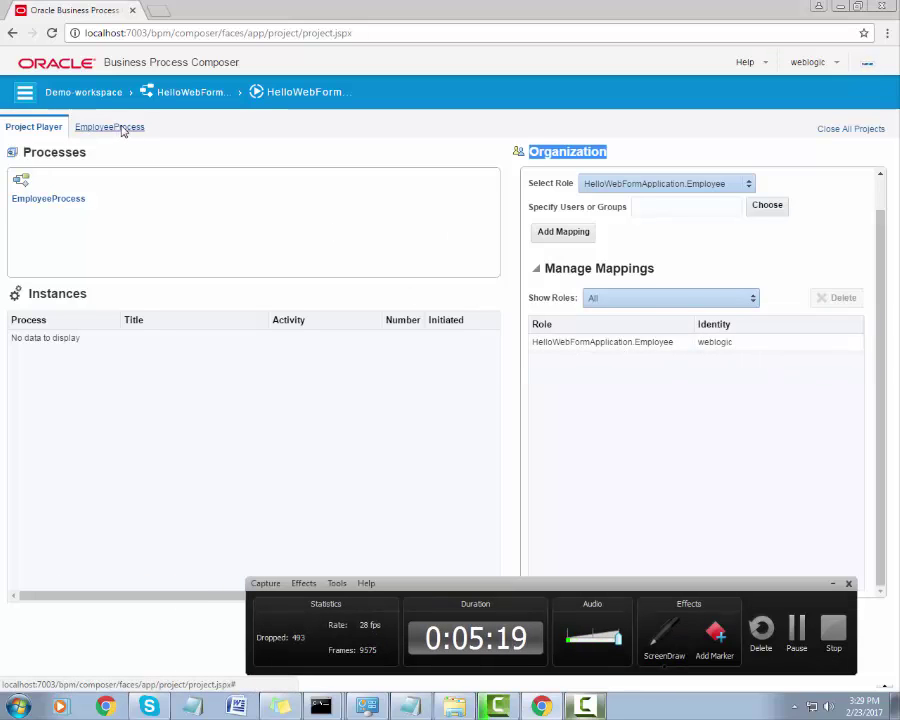
pyautogui.click(131, 130)
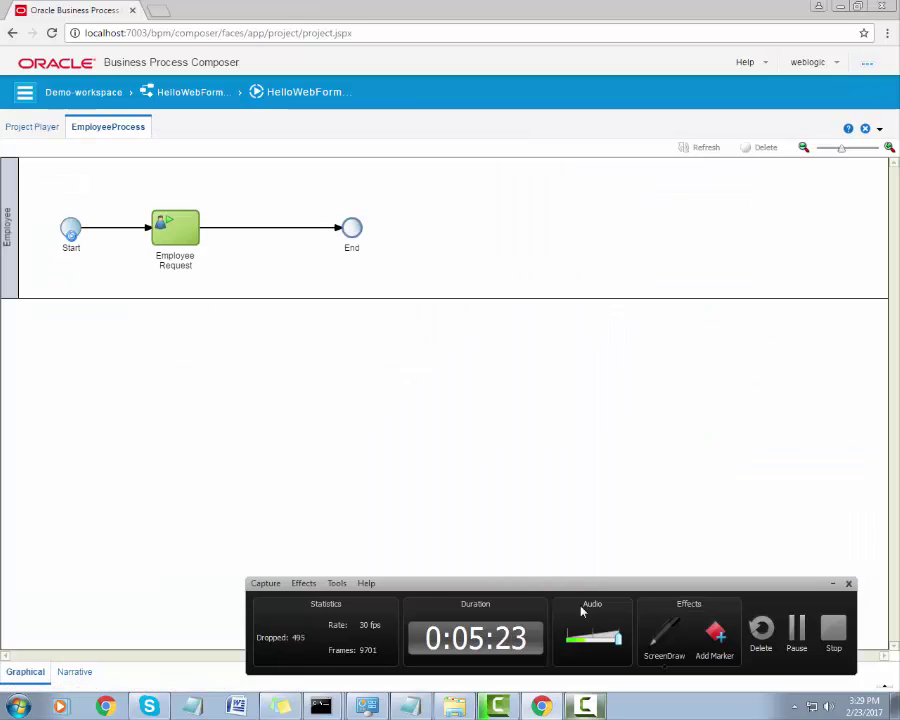
pyautogui.click(655, 630)
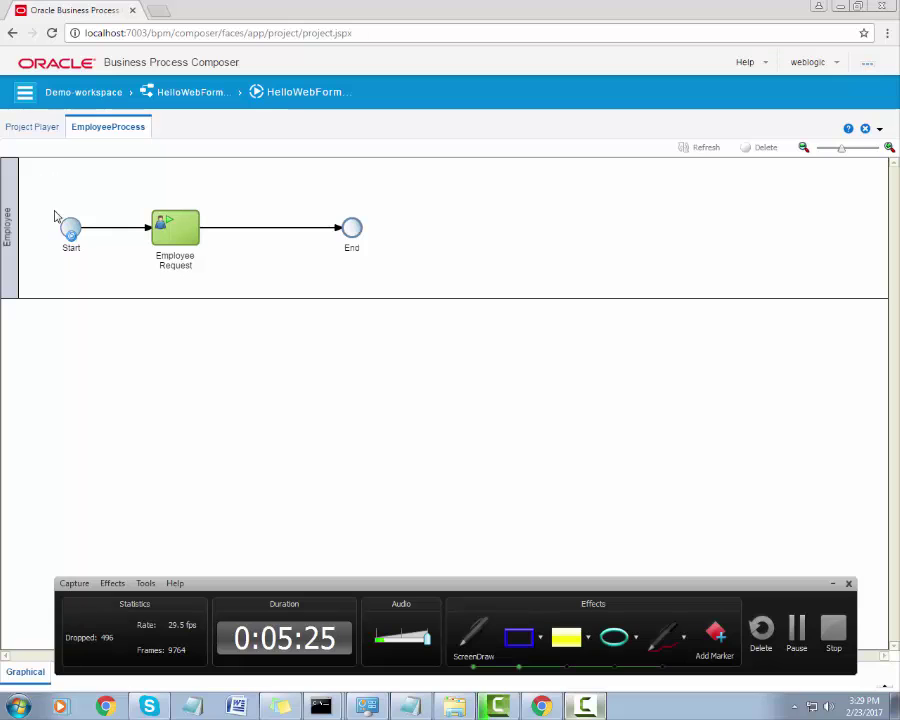
pyautogui.moveTo(54, 211); pyautogui.dragTo(108, 278)
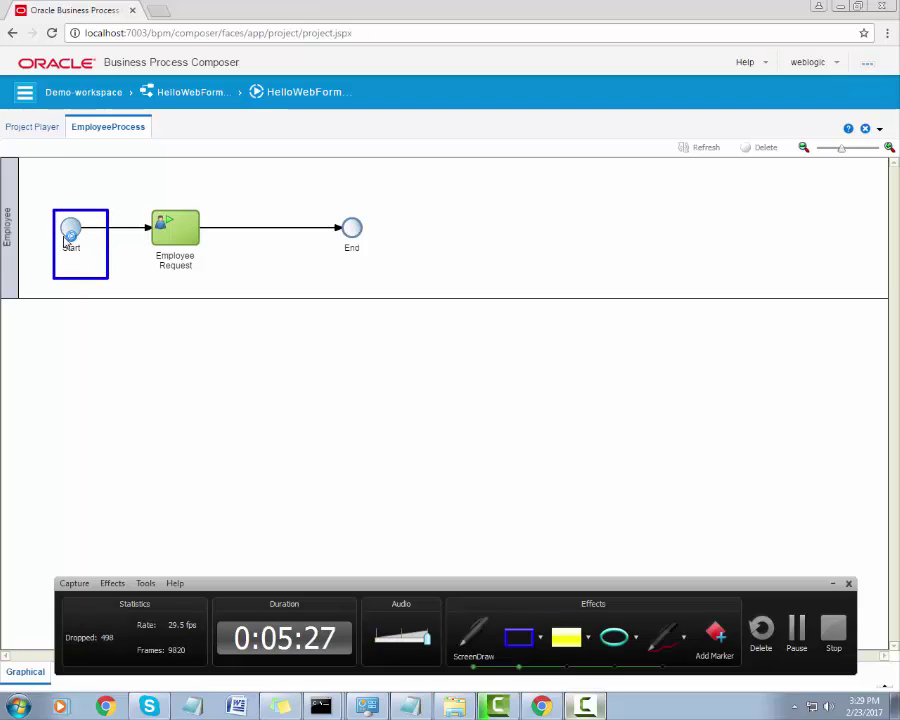
pyautogui.press('Escape')
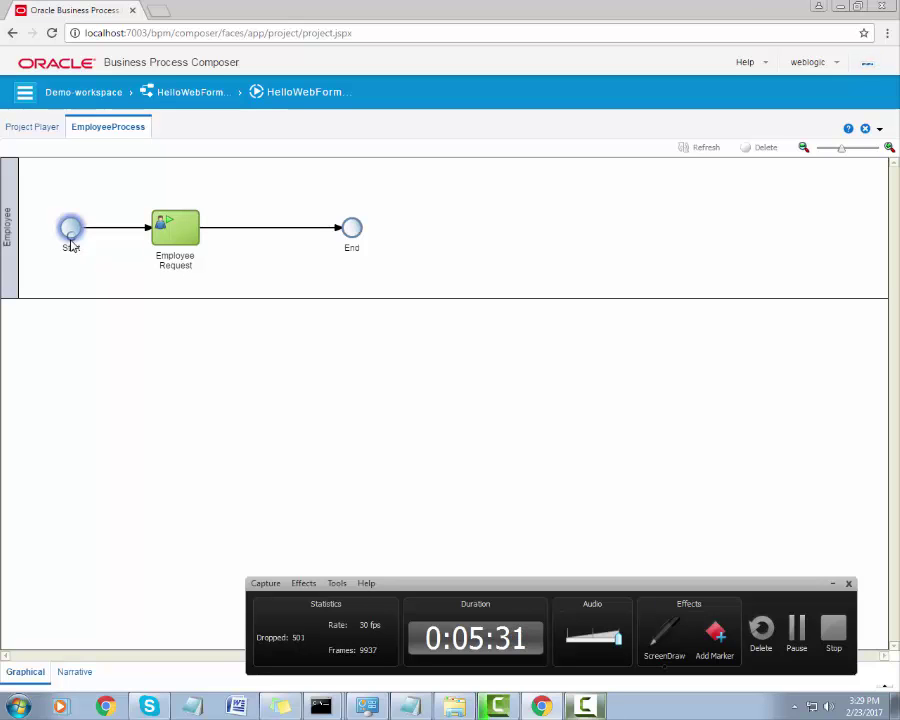
pyautogui.click(70, 238)
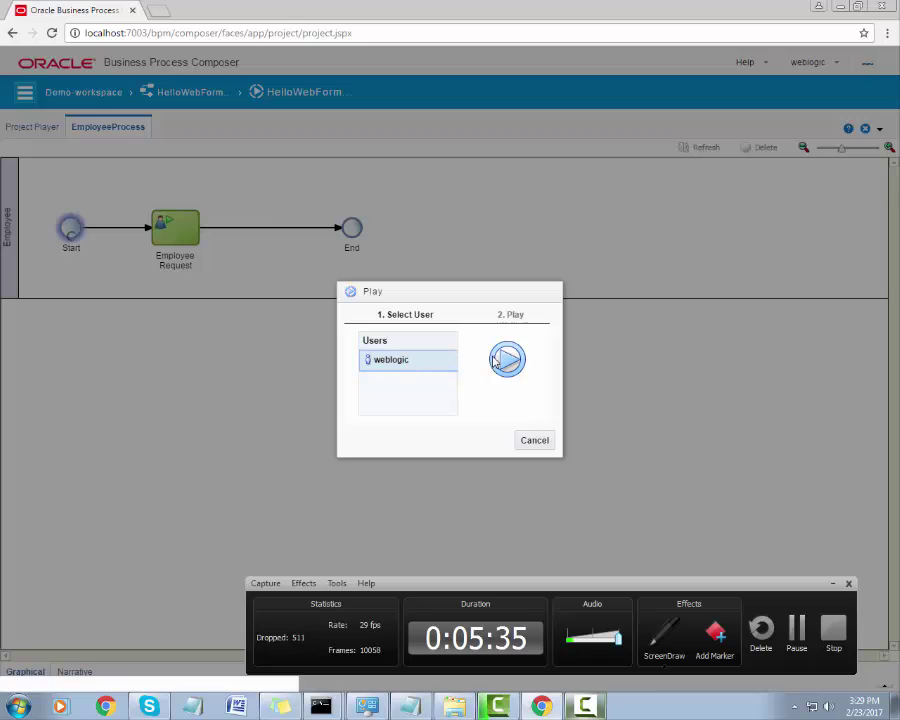
pyautogui.click(505, 359)
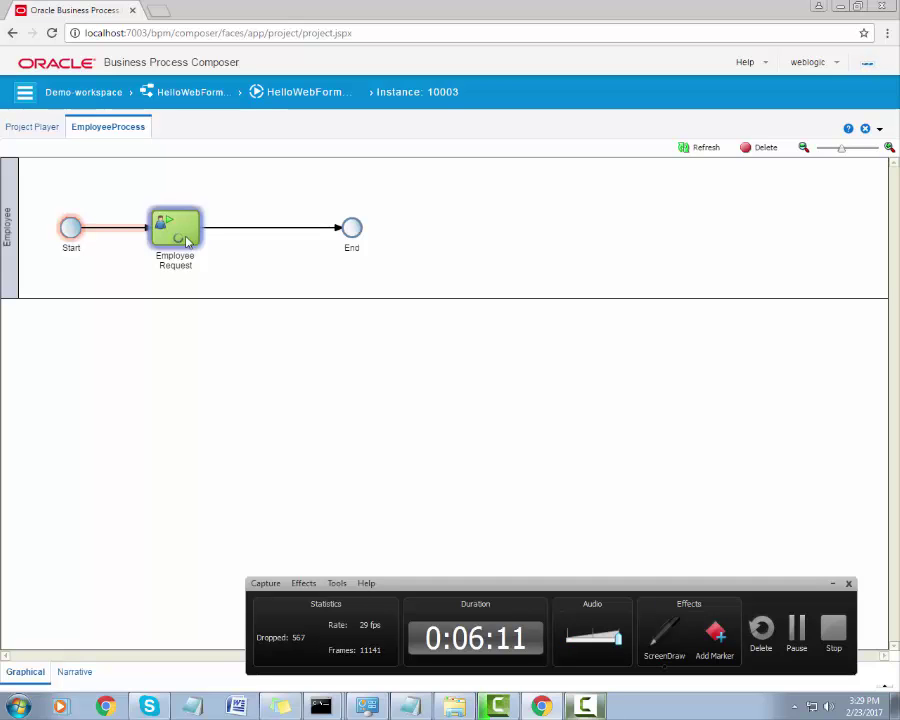
# Launch the Employee Request task form for instance 10003.
pyautogui.click(187, 241)
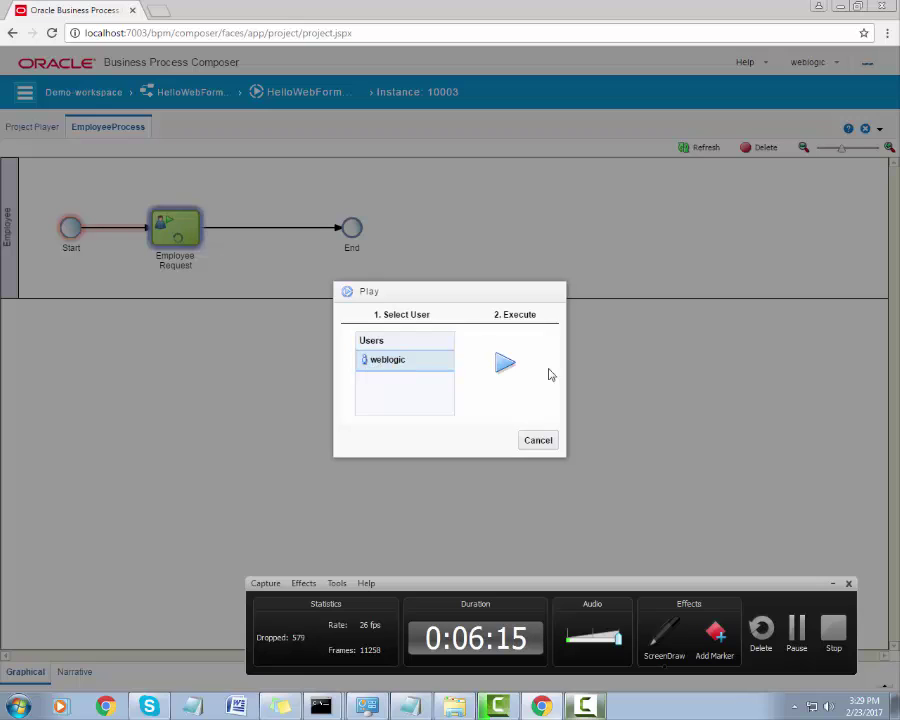
pyautogui.click(505, 363)
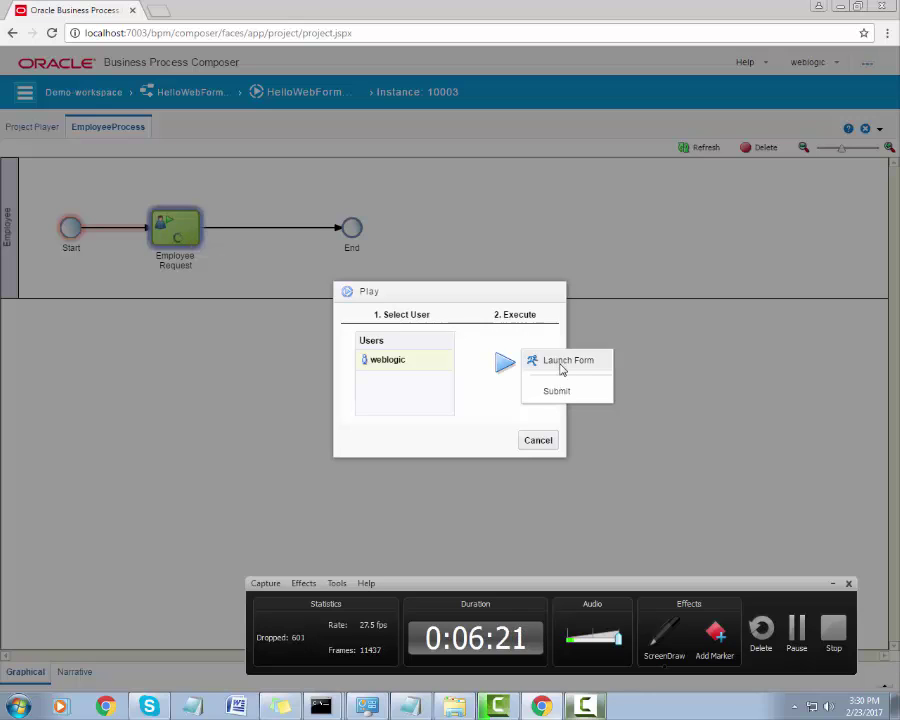
pyautogui.click(560, 364)
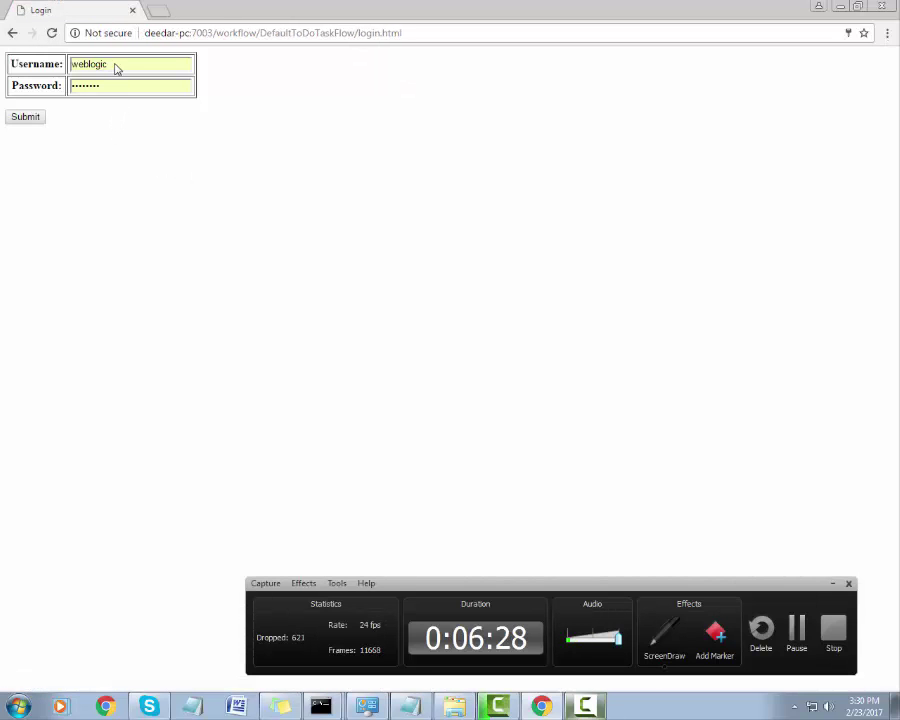
# Log in with the saved weblogic credentials to load the empty leave form.
pyautogui.moveTo(116, 66); pyautogui.dragTo(14, 65)
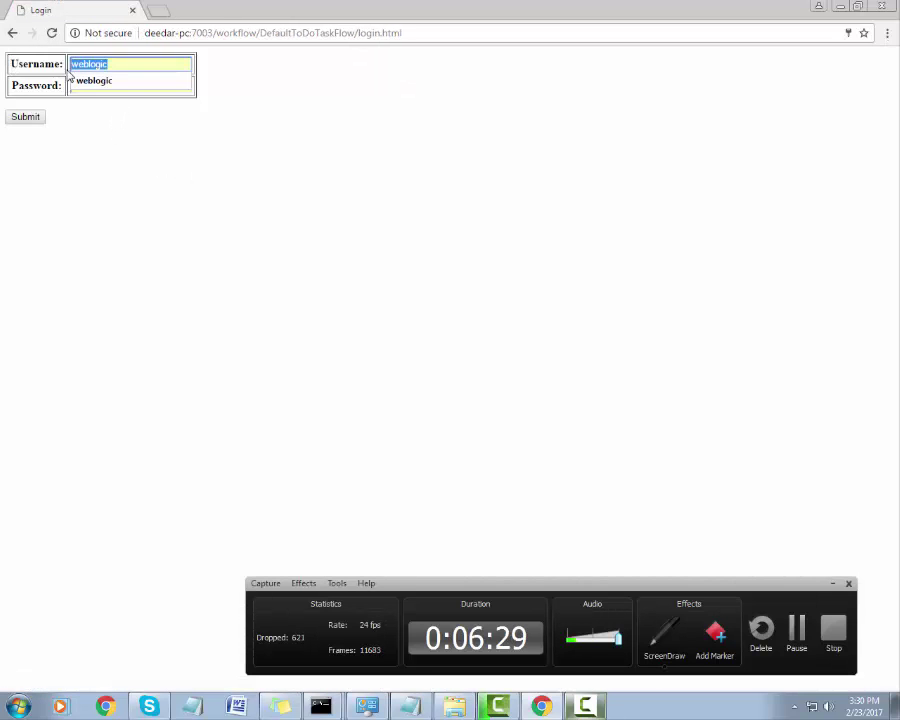
pyautogui.click(119, 82)
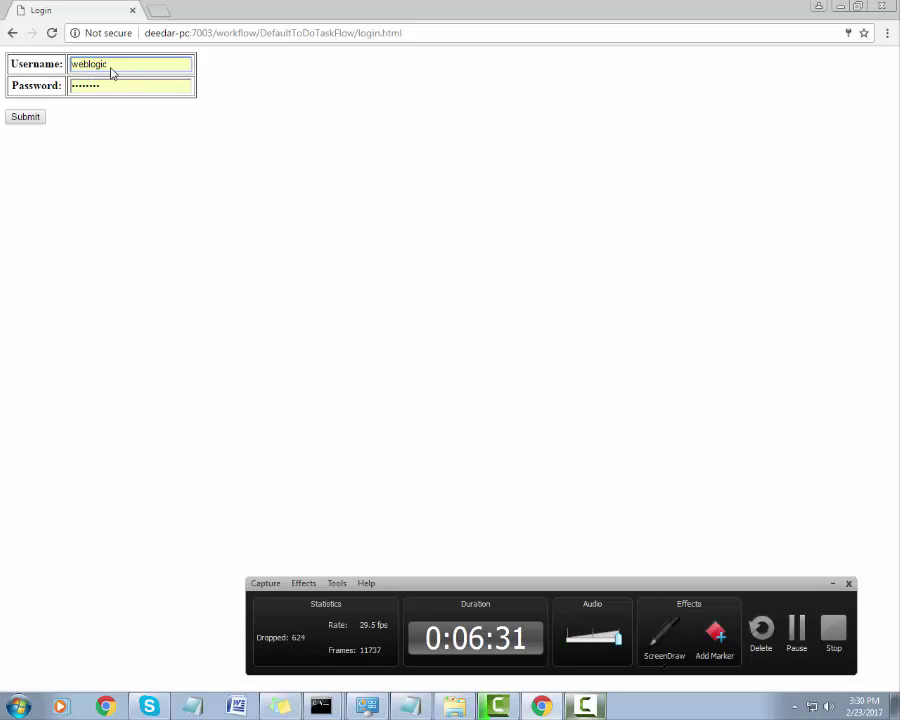
pyautogui.moveTo(112, 68); pyautogui.dragTo(46, 70)
pyautogui.click(27, 119)
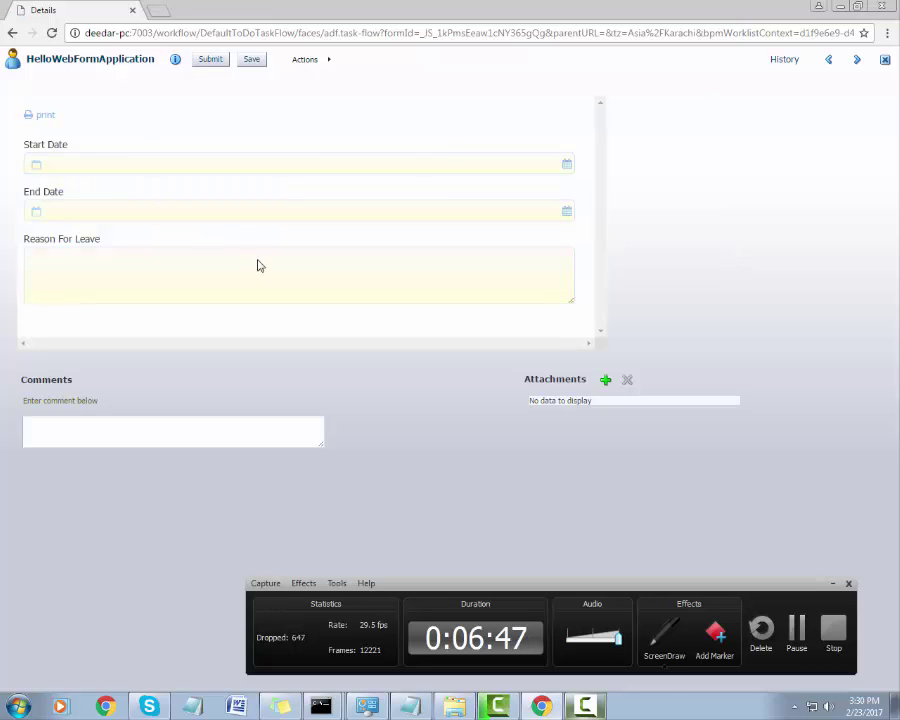
# Try submitting the empty leave form and dismiss the form-not-valid warning.
pyautogui.click(141, 290)
pyautogui.click(227, 163)
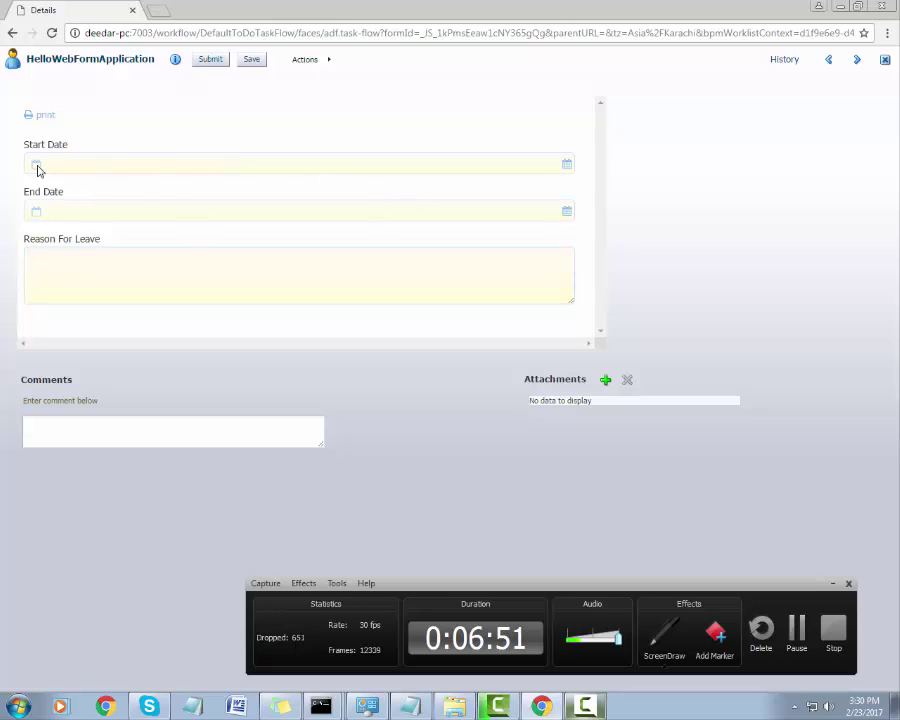
pyautogui.moveTo(72, 196); pyautogui.dragTo(32, 197)
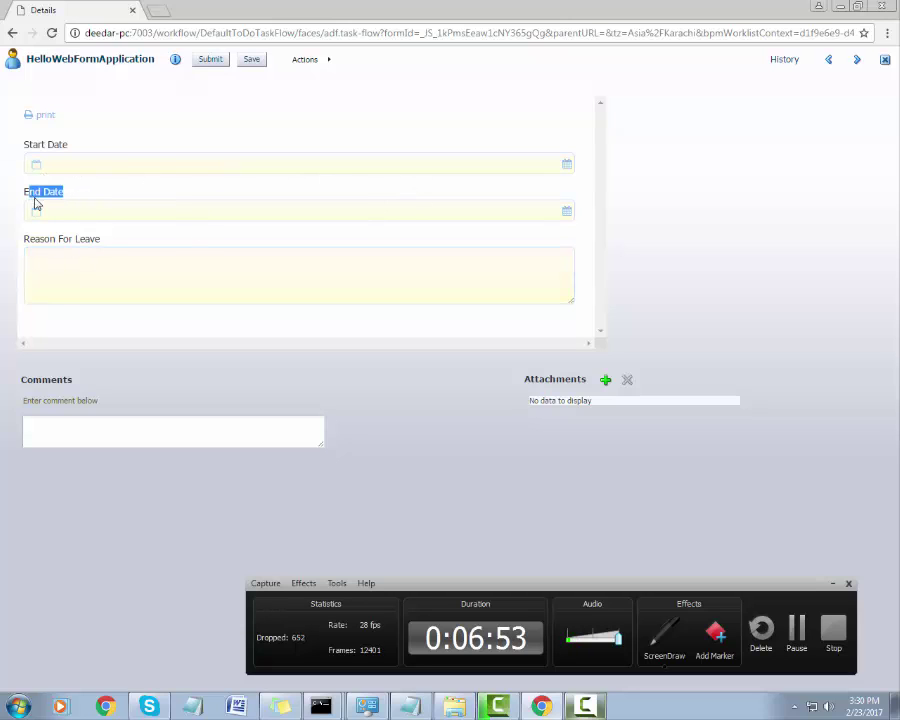
pyautogui.moveTo(101, 238); pyautogui.dragTo(31, 236)
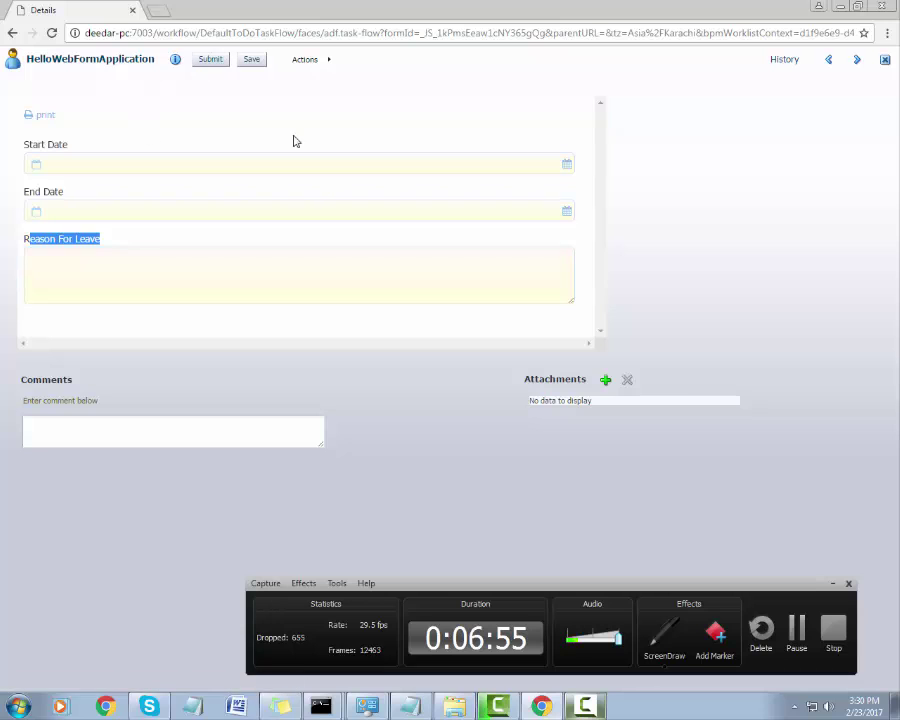
pyautogui.click(235, 78)
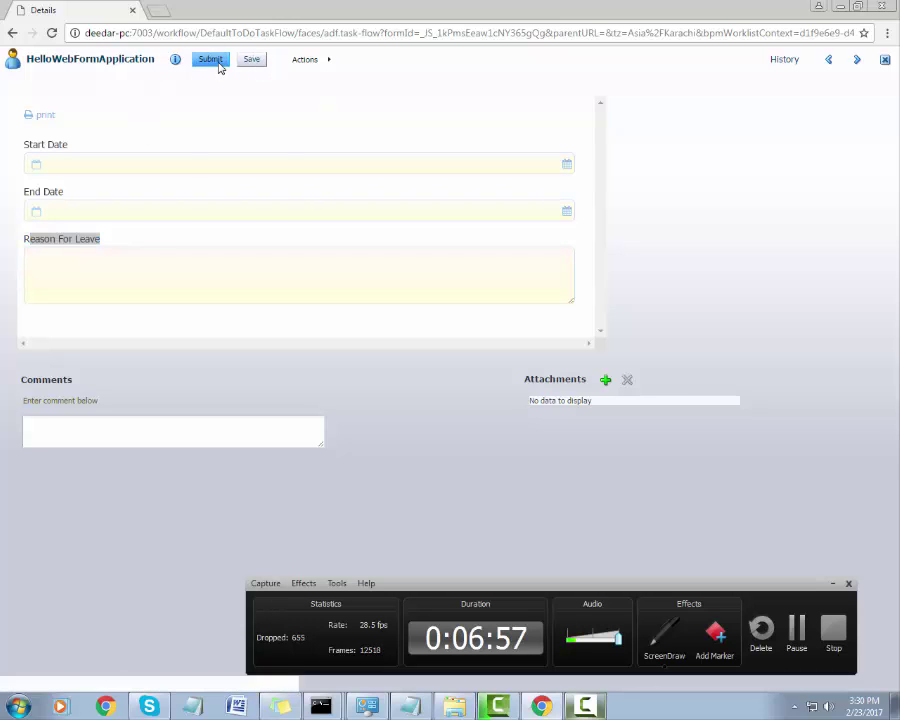
pyautogui.click(216, 62)
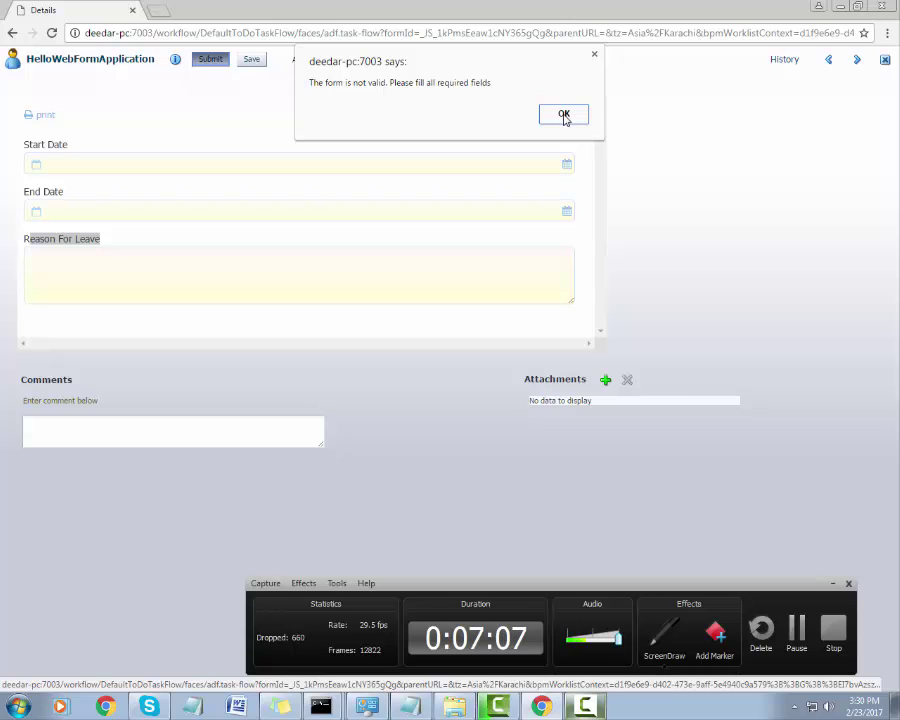
pyautogui.click(564, 116)
# Fill Start Date 2/16/2017, End Date 2/17/2017 and reason 'sdasdfas', then submit.
pyautogui.click(563, 164)
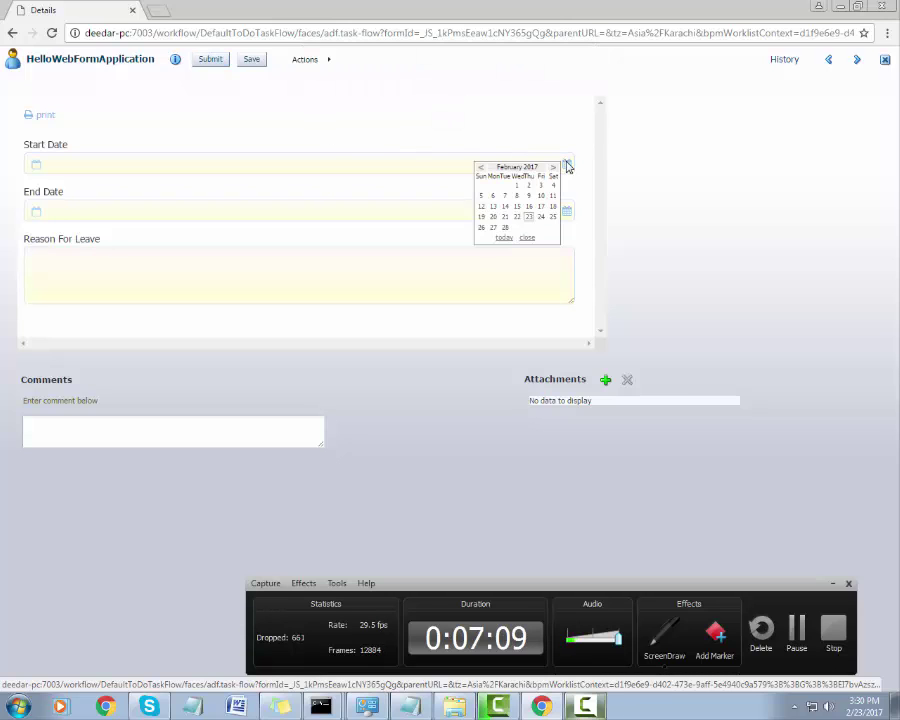
pyautogui.click(528, 205)
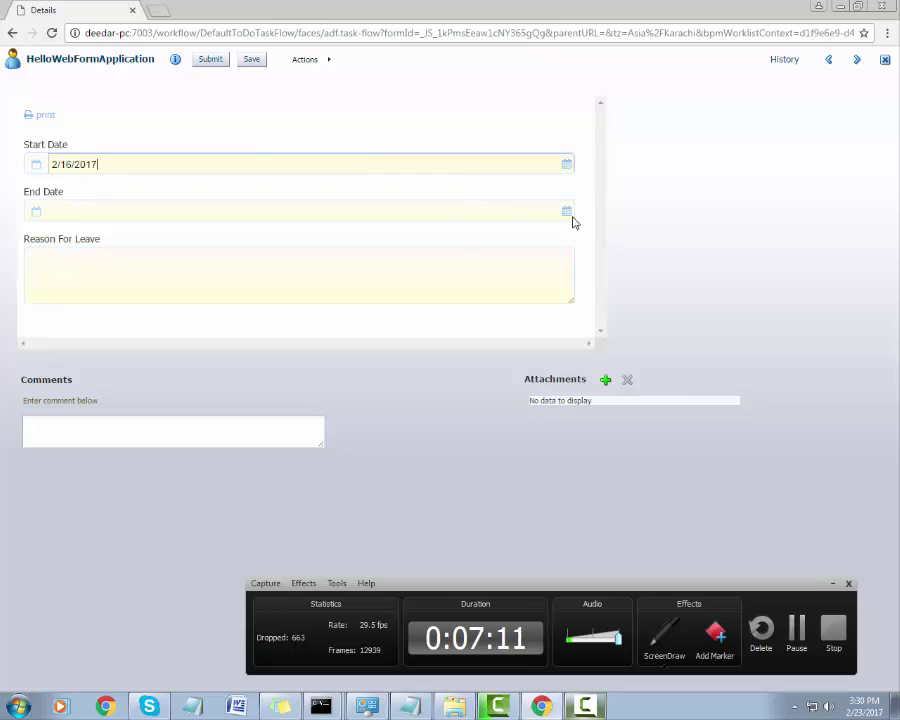
pyautogui.click(567, 211)
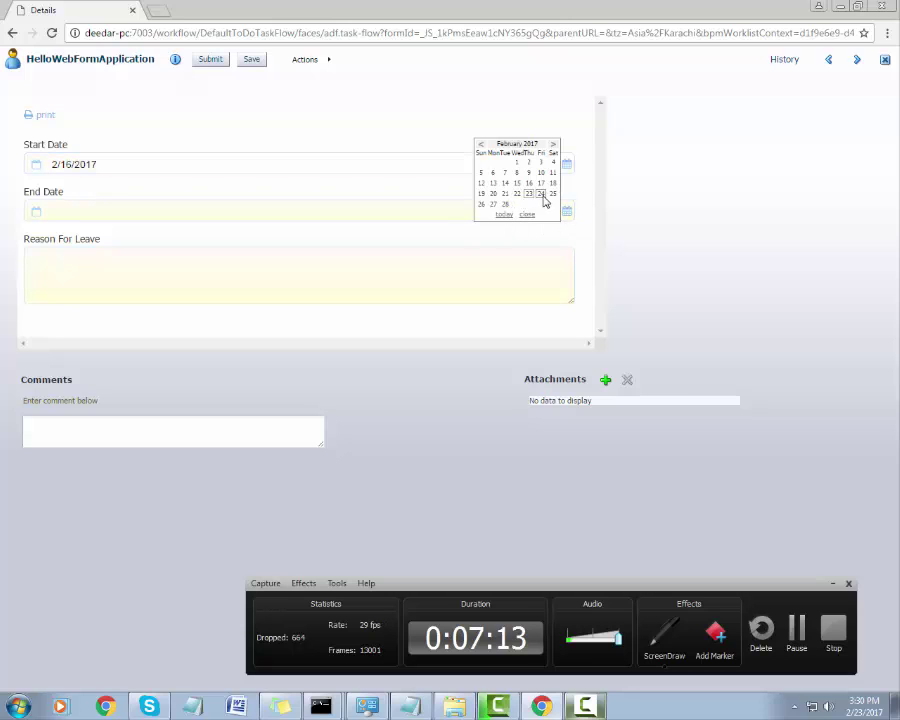
pyautogui.click(541, 186)
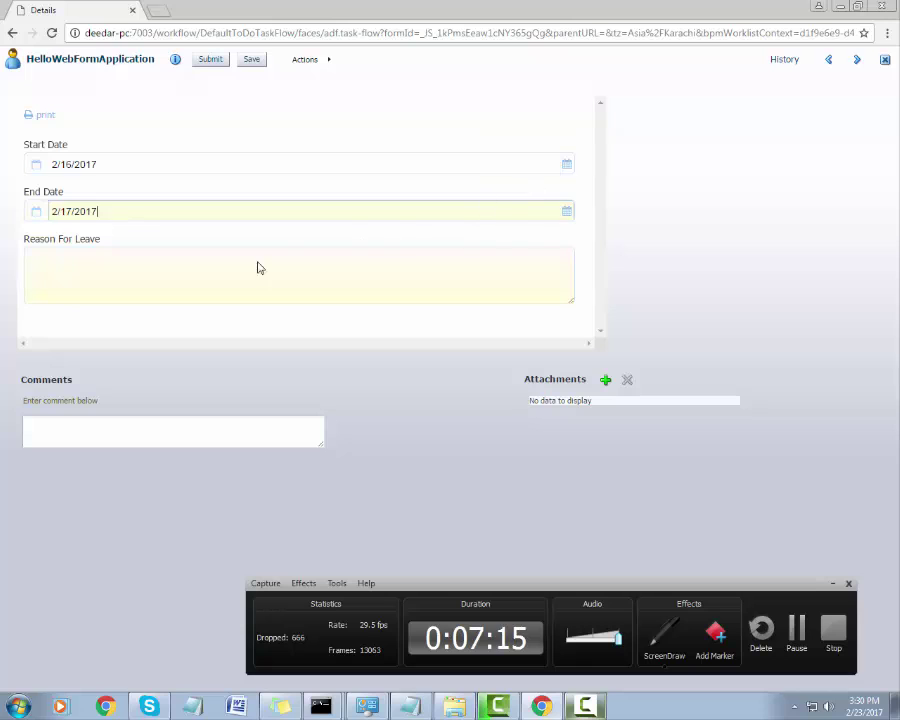
pyautogui.click(188, 262)
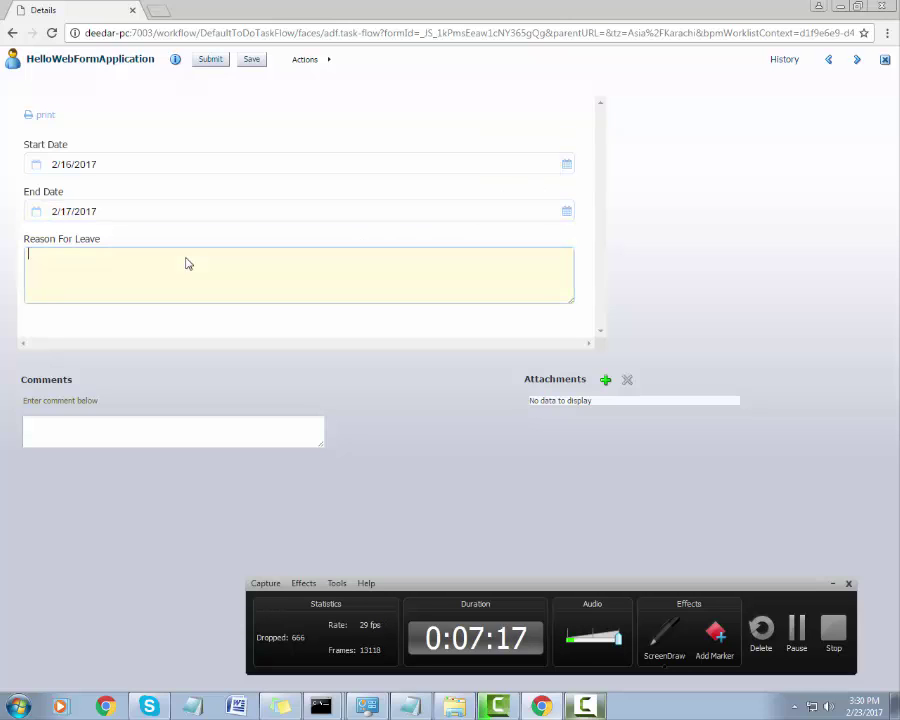
pyautogui.write('sdasdfas')
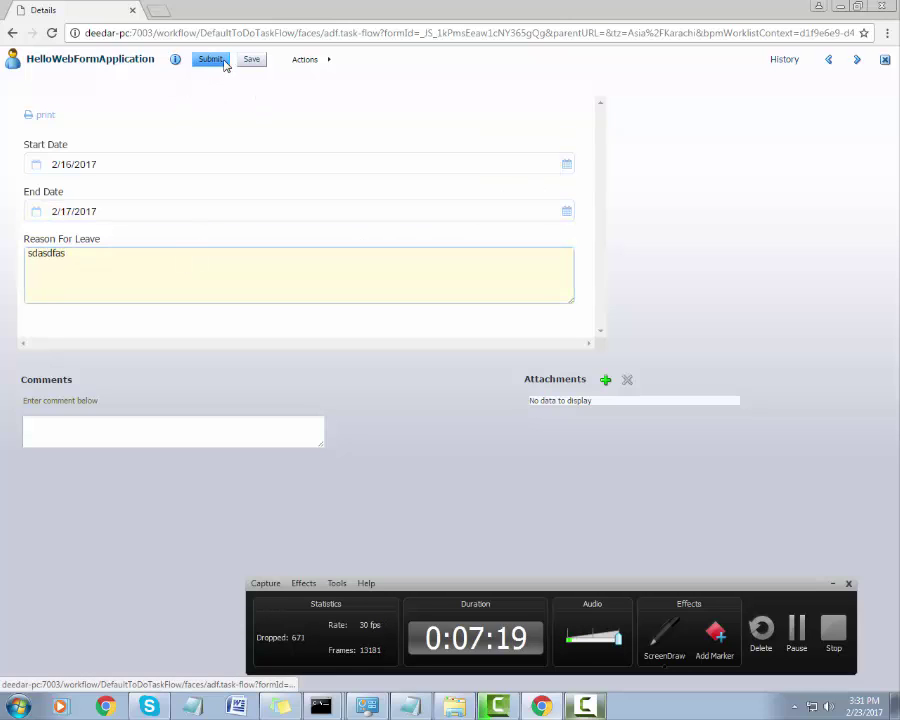
pyautogui.click(210, 59)
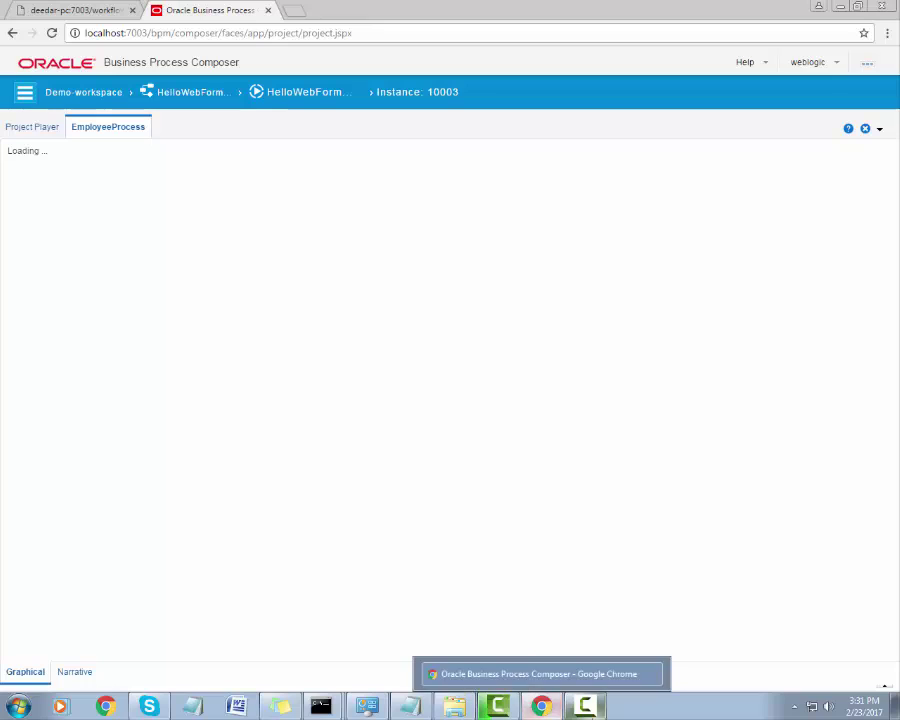
# Go back to All Spaces via the Demo-workspace breadcrumb and open HelloWebFormApplication.
pyautogui.click(625, 680)
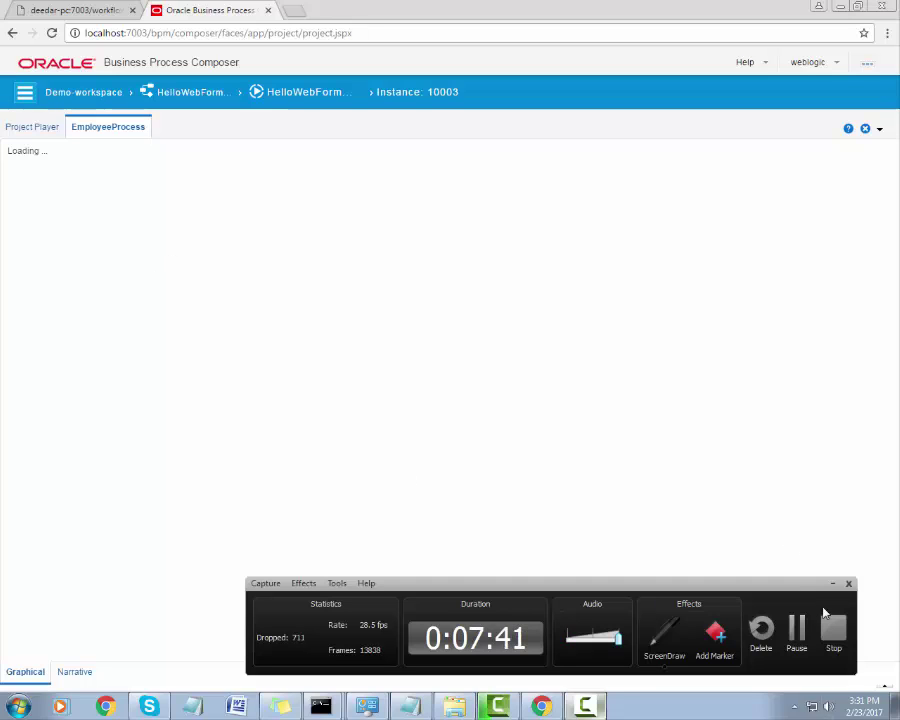
pyautogui.click(70, 94)
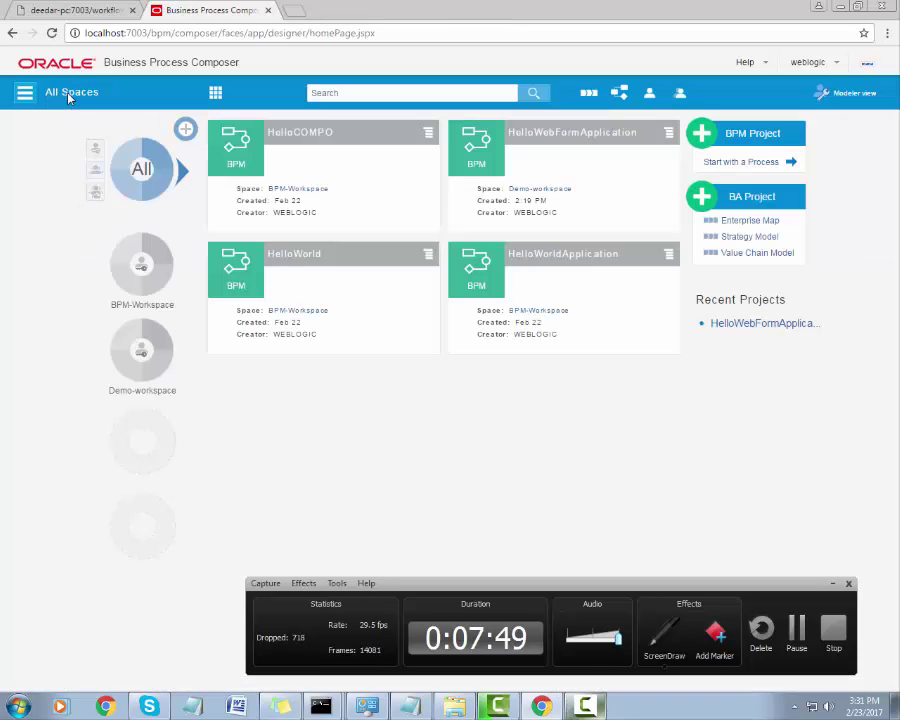
pyautogui.click(572, 136)
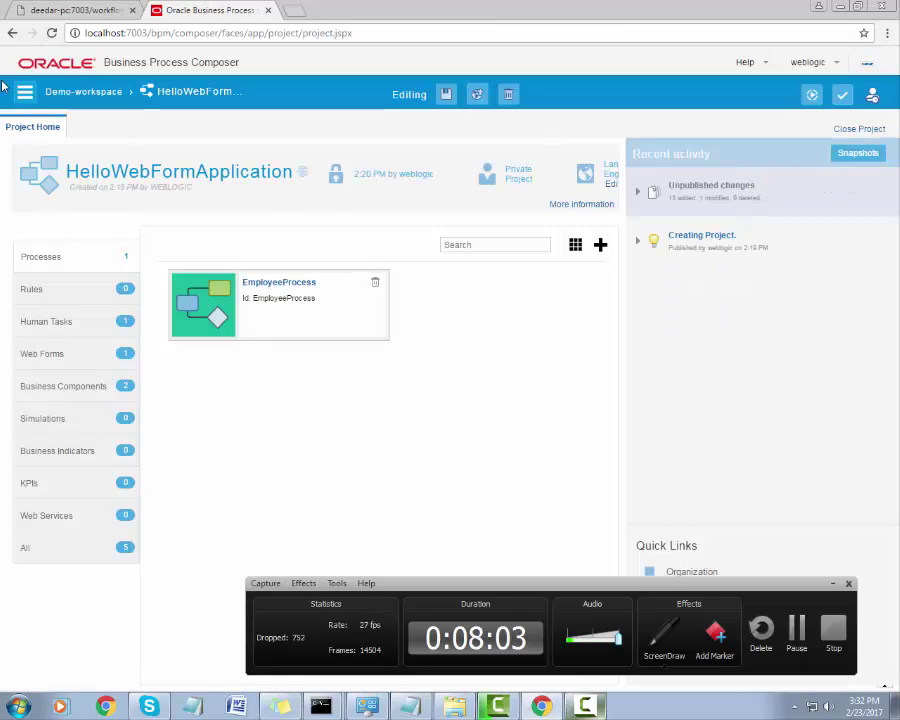
pyautogui.click(650, 620)
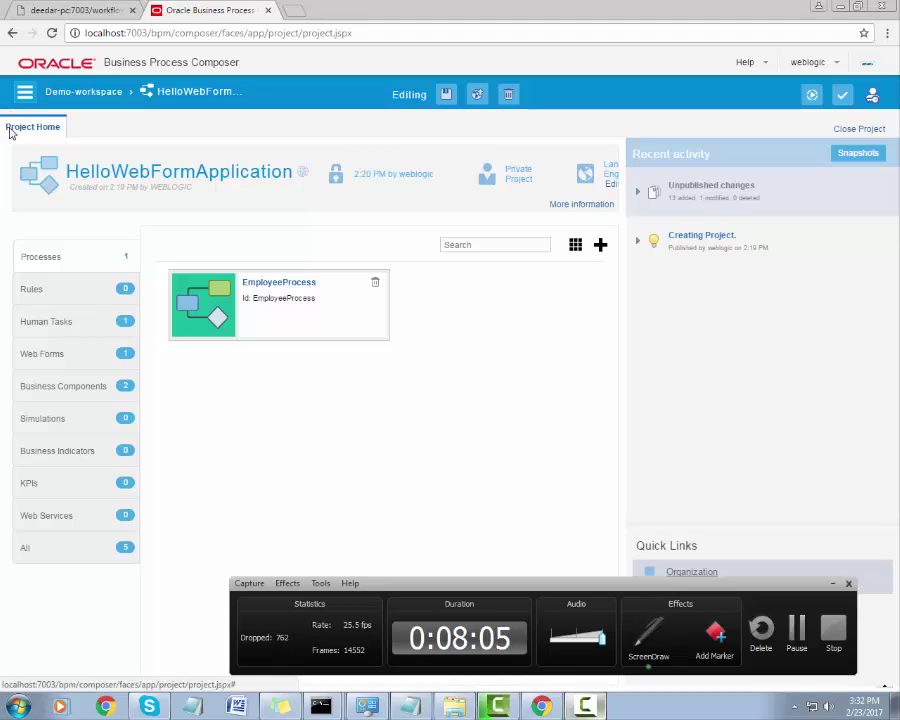
pyautogui.moveTo(3, 72)
pyautogui.mouseDown()
pyautogui.moveTo(147, 153)
pyautogui.moveTo(127, 155)
pyautogui.mouseUp()
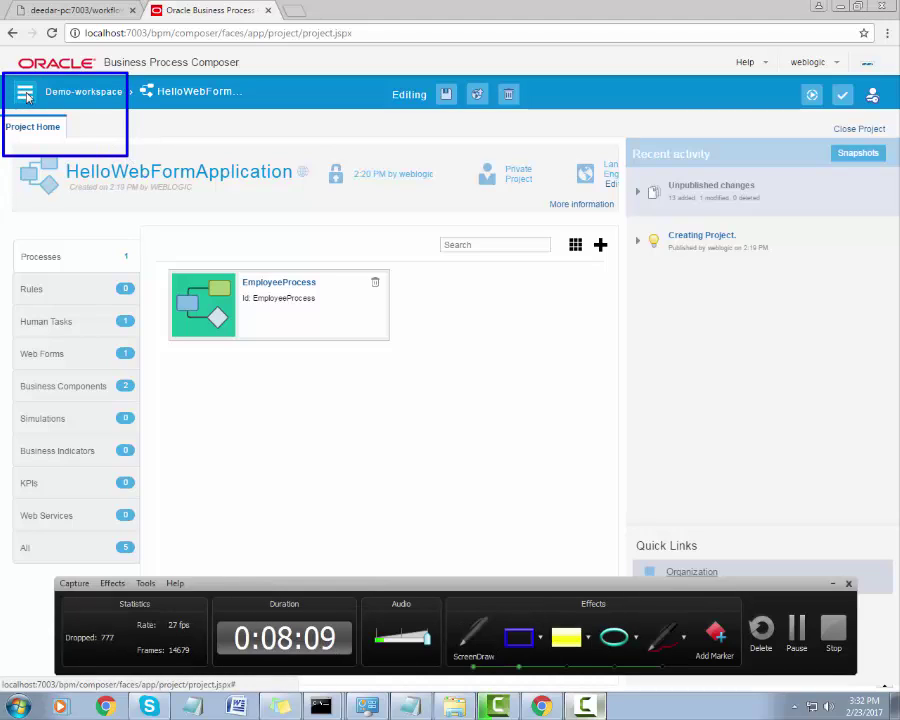
pyautogui.press('Escape')
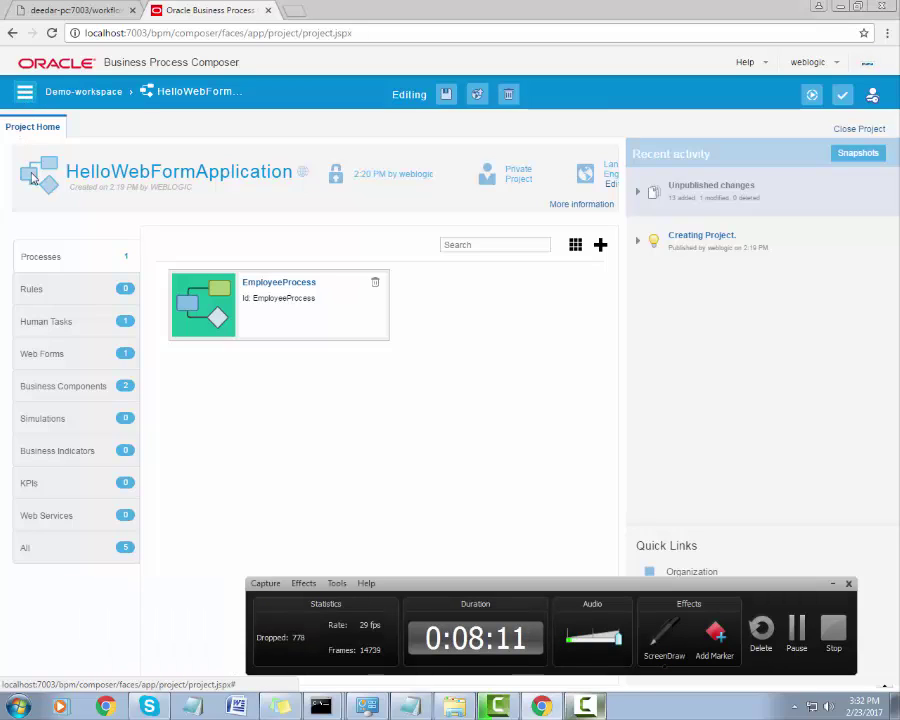
# Start Deployment > Deploy Project for HelloWebFormApplication, declining to try it in the Player first.
pyautogui.click(22, 92)
pyautogui.moveTo(48, 194)
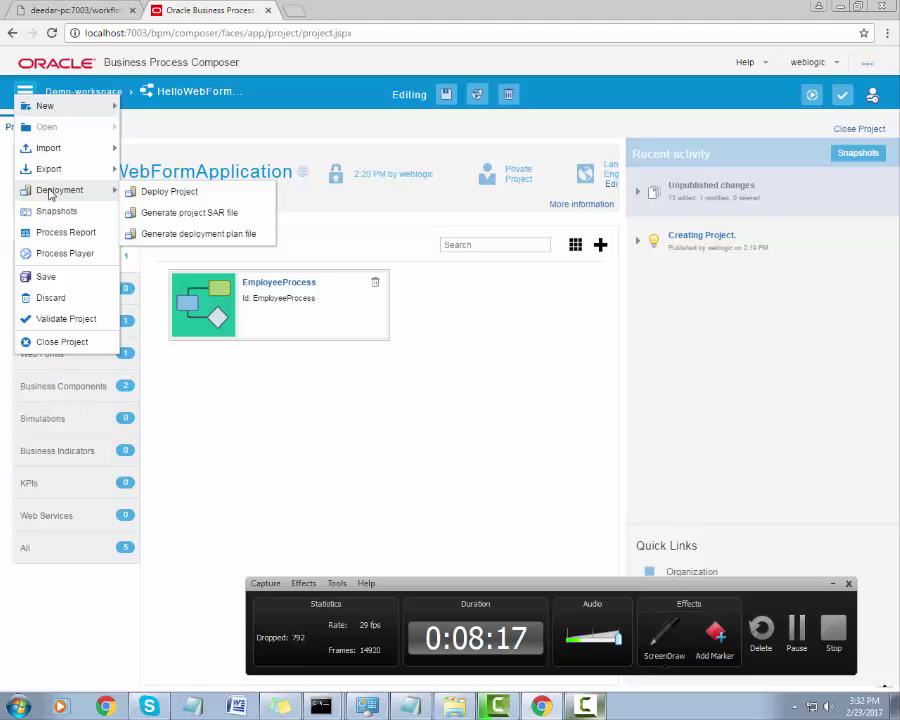
pyautogui.click(155, 192)
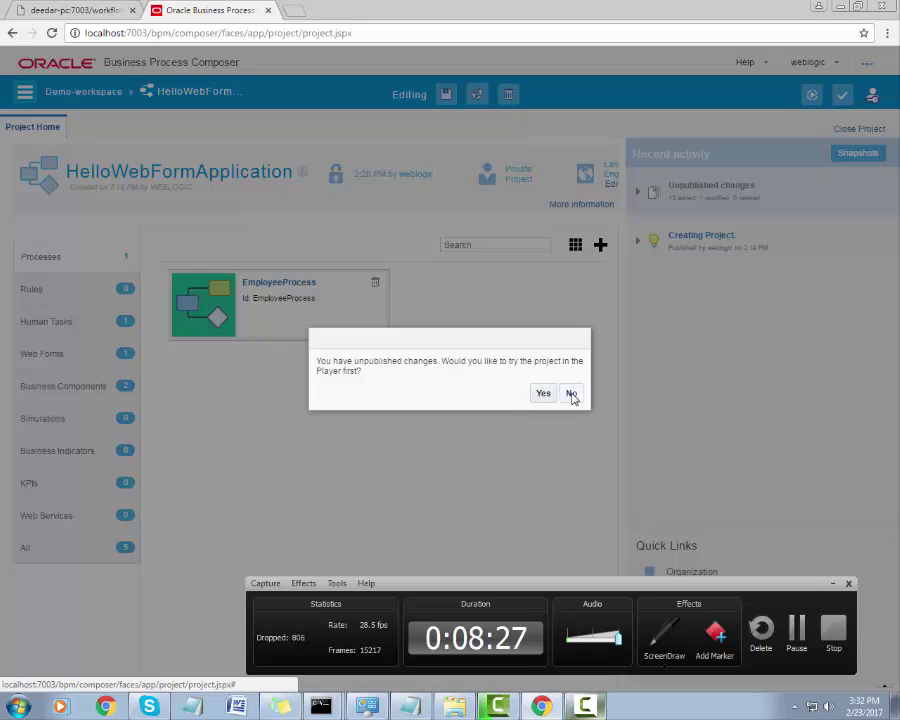
pyautogui.click(568, 394)
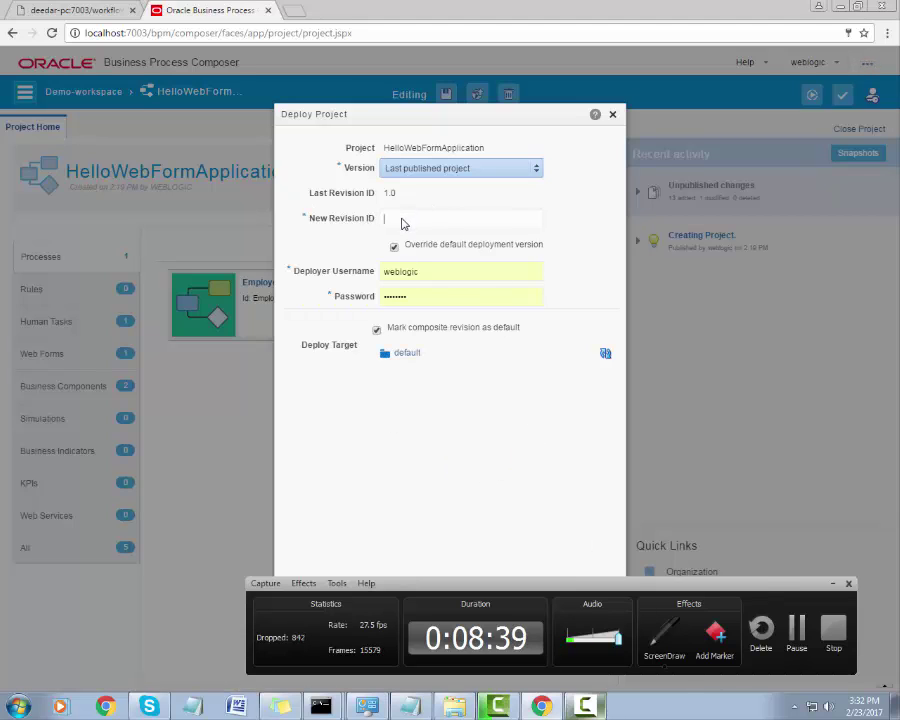
# Set revision 1.1, fill in the saved deployer credentials and choose the default target.
pyautogui.write('10')
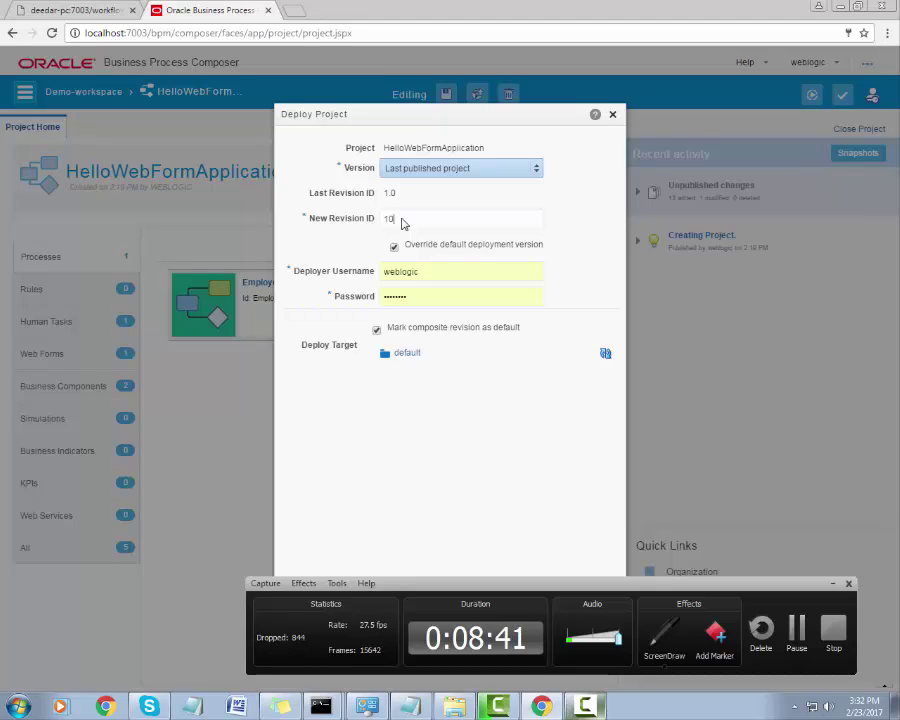
pyautogui.press('BackSpace')
pyautogui.doubleClick(421, 281)
pyautogui.click(430, 281)
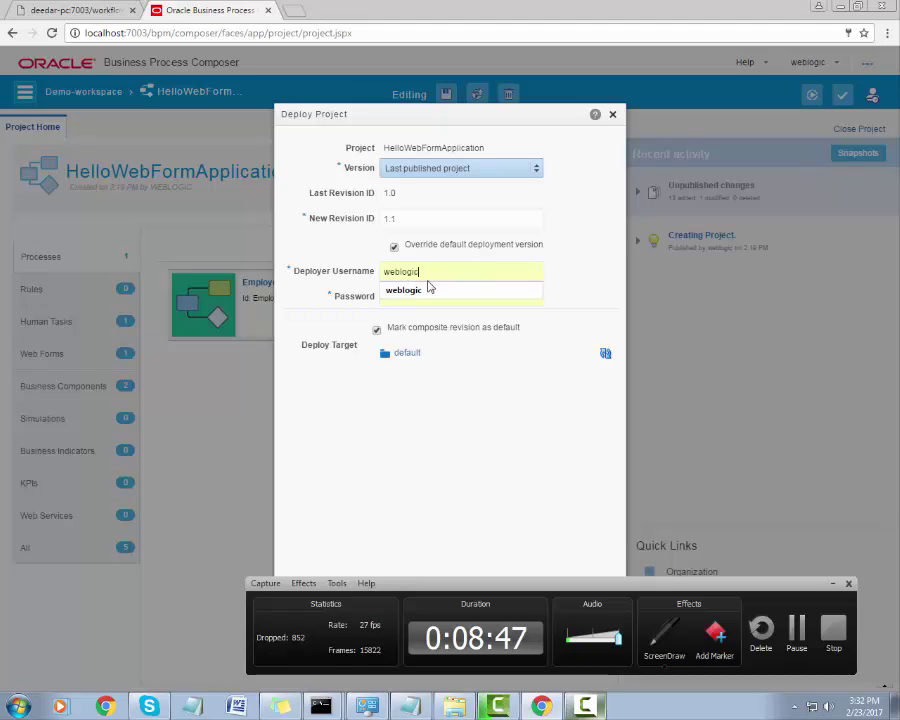
pyautogui.click(605, 354)
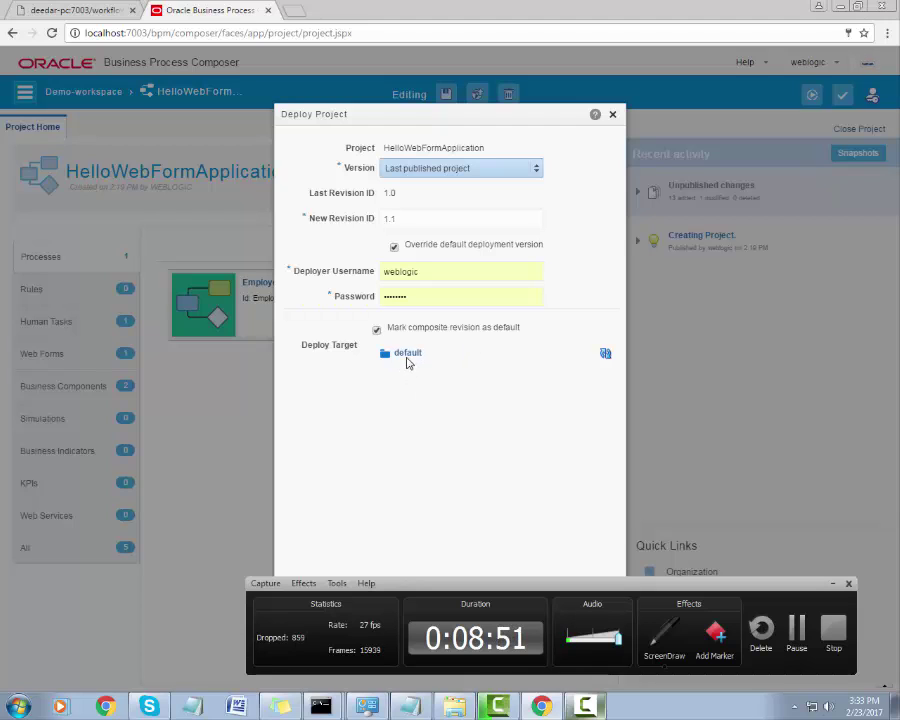
pyautogui.click(407, 362)
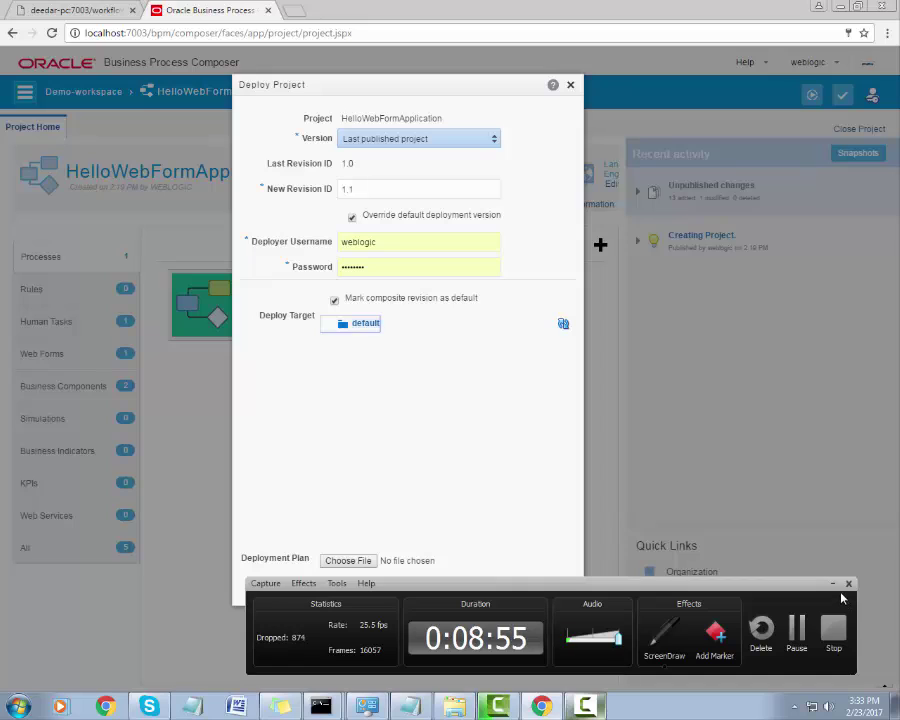
# Deploy the project and dismiss the deployment success message.
pyautogui.click(834, 586)
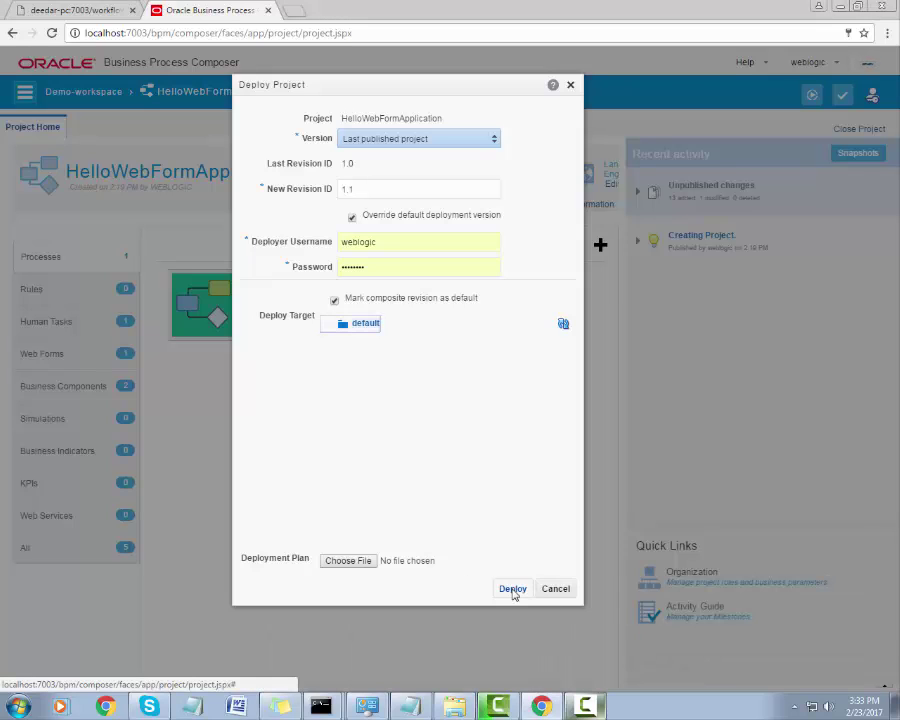
pyautogui.click(510, 588)
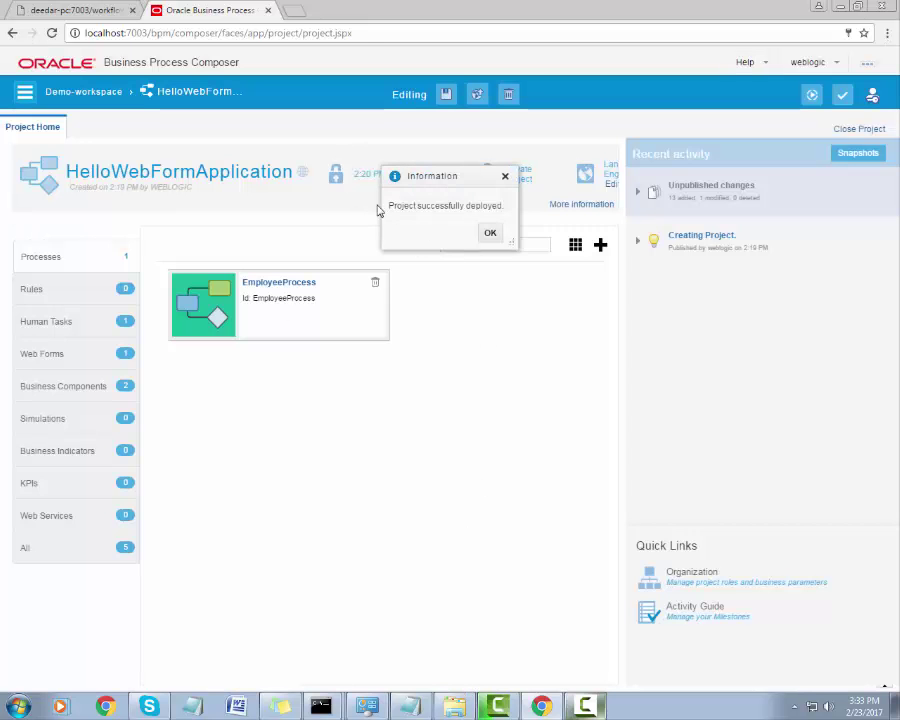
pyautogui.moveTo(390, 209); pyautogui.dragTo(503, 210)
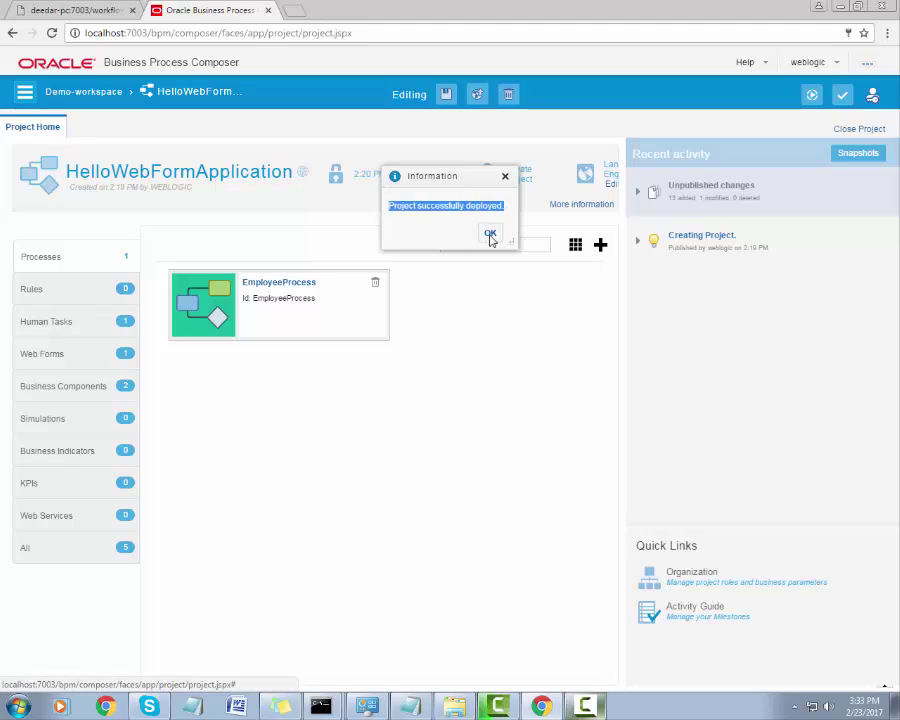
pyautogui.click(490, 235)
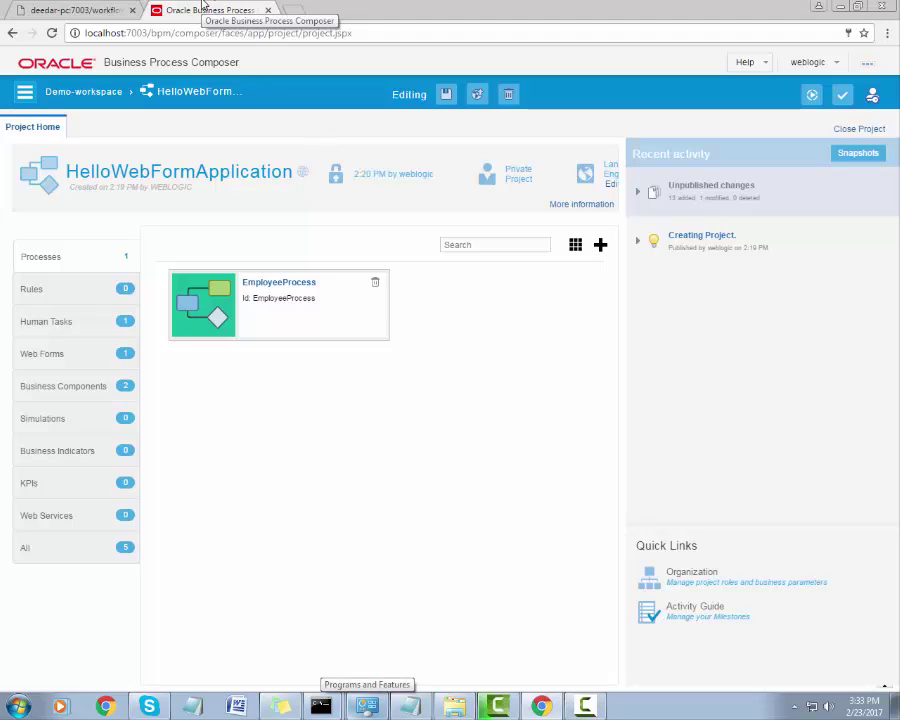
# Load localhost:7003/bpm/workspace in a new Chrome tab.
pyautogui.click(300, 11)
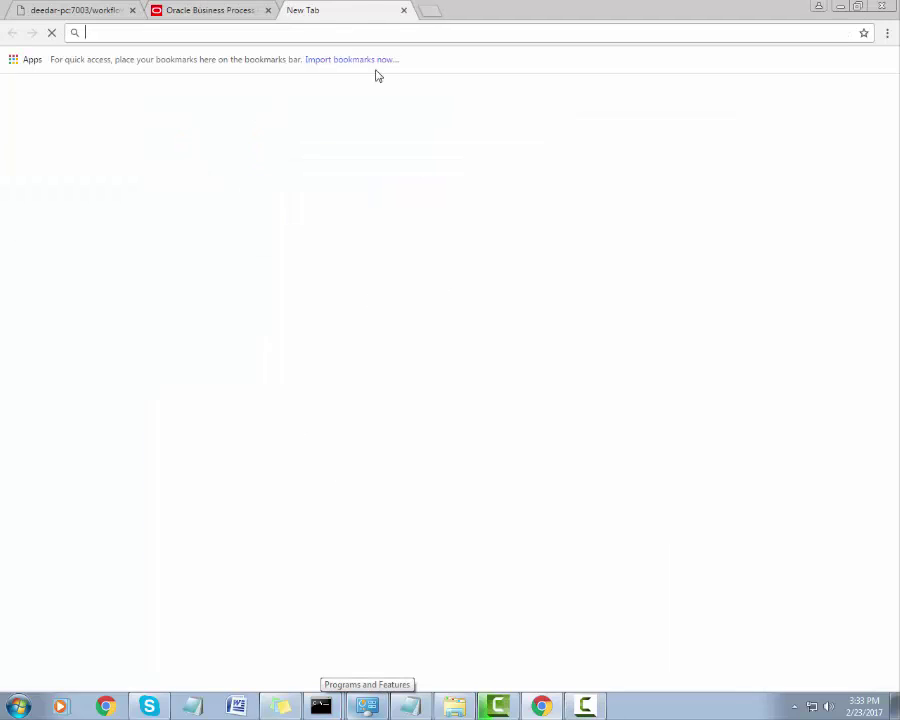
pyautogui.write('localhost:')
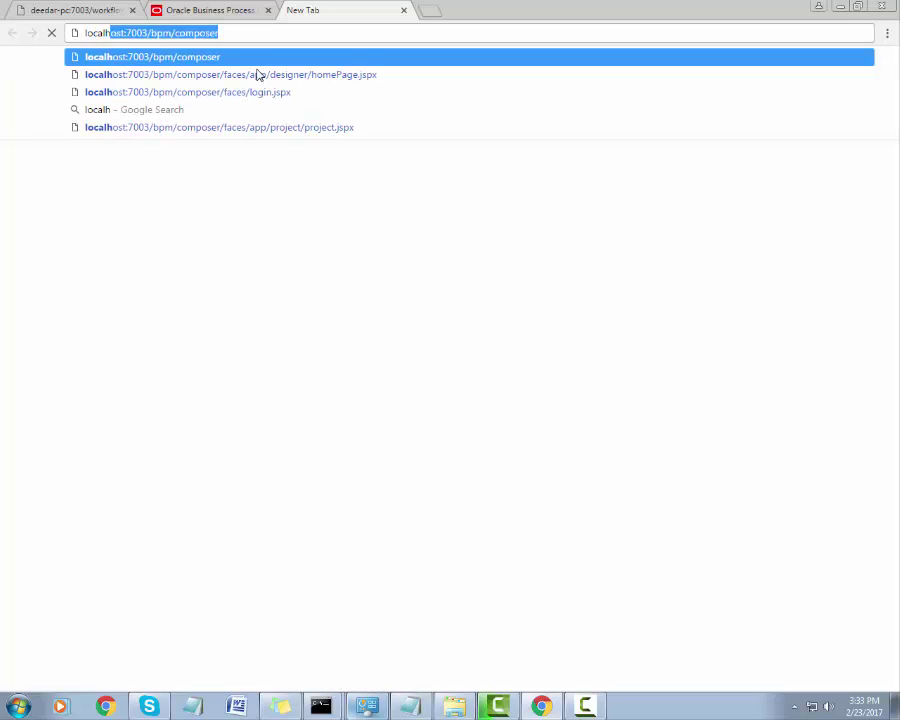
pyautogui.write('7')
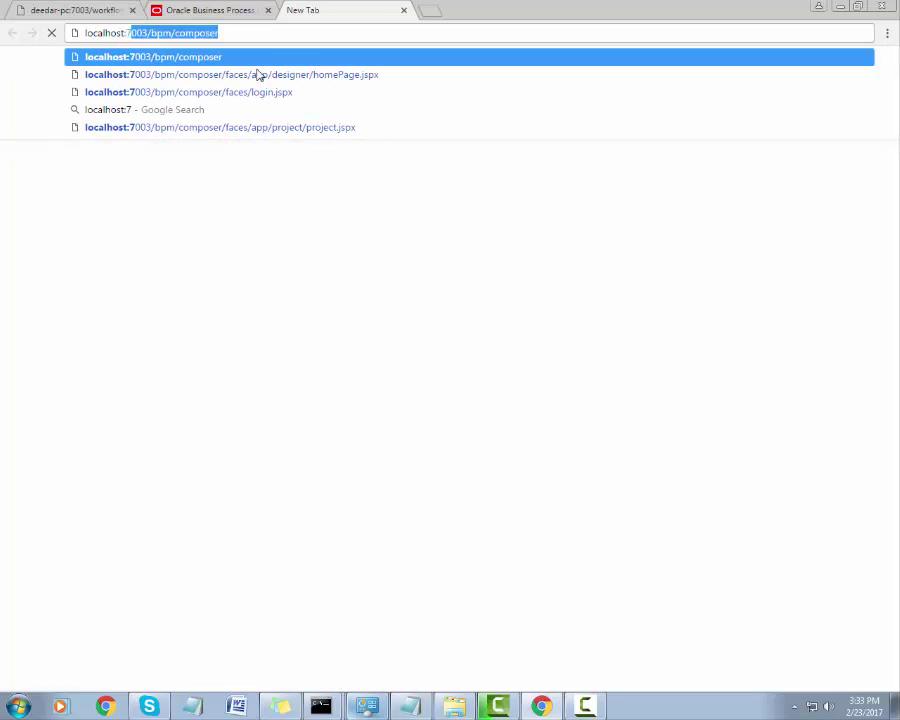
pyautogui.write('003/b')
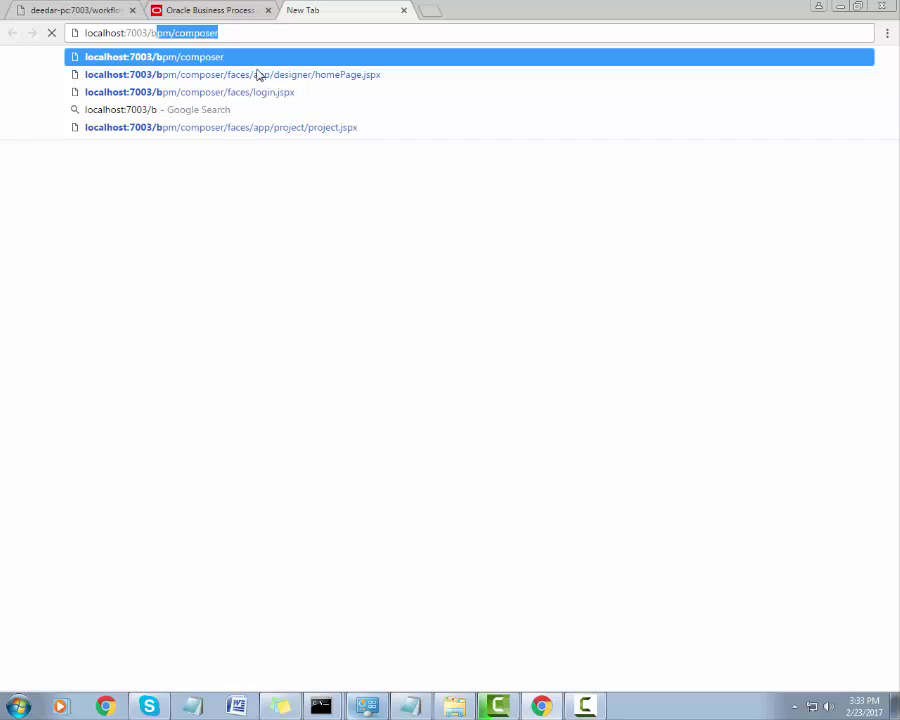
pyautogui.write('pm/workspace')
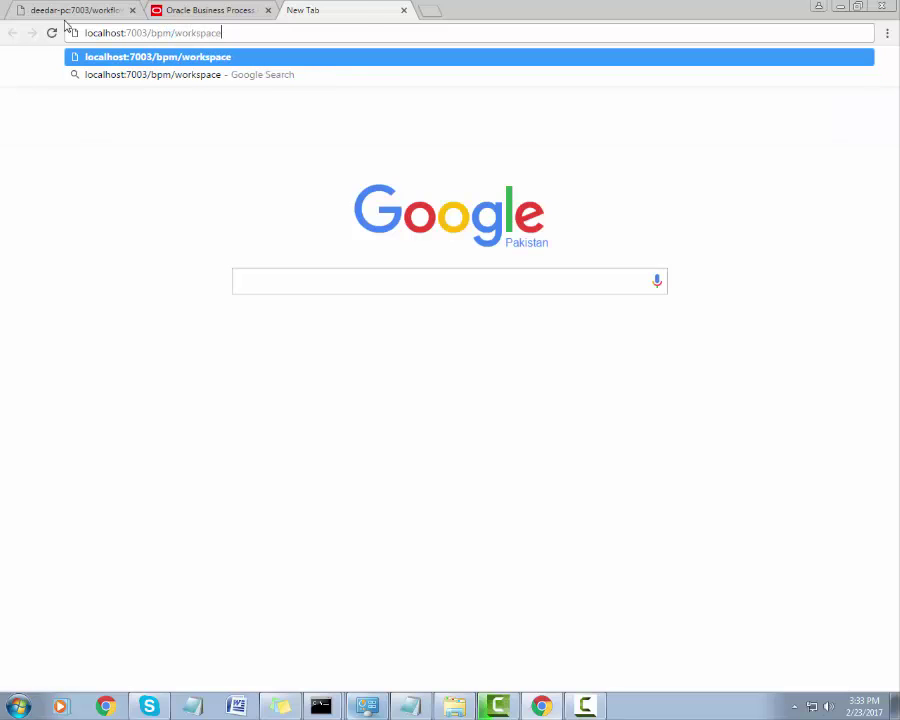
pyautogui.moveTo(226, 36); pyautogui.dragTo(67, 37)
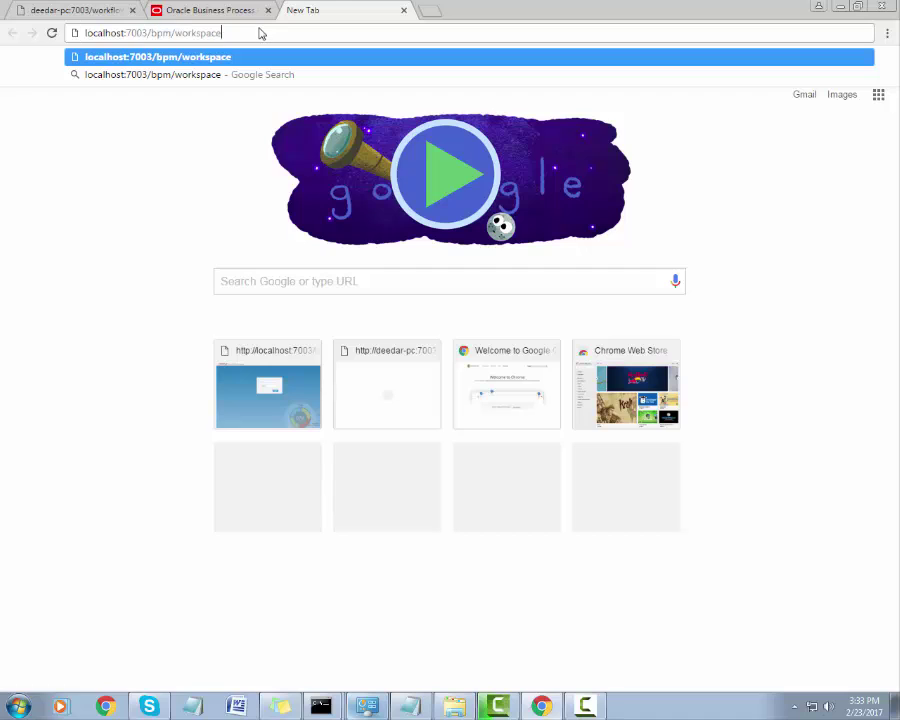
pyautogui.press('Return')
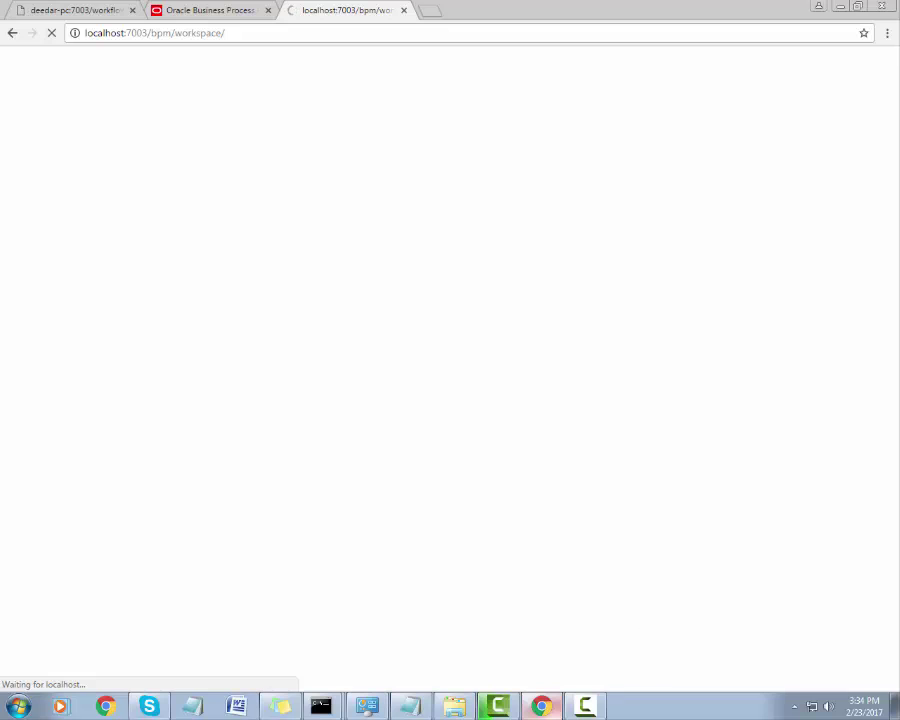
pyautogui.click(588, 695)
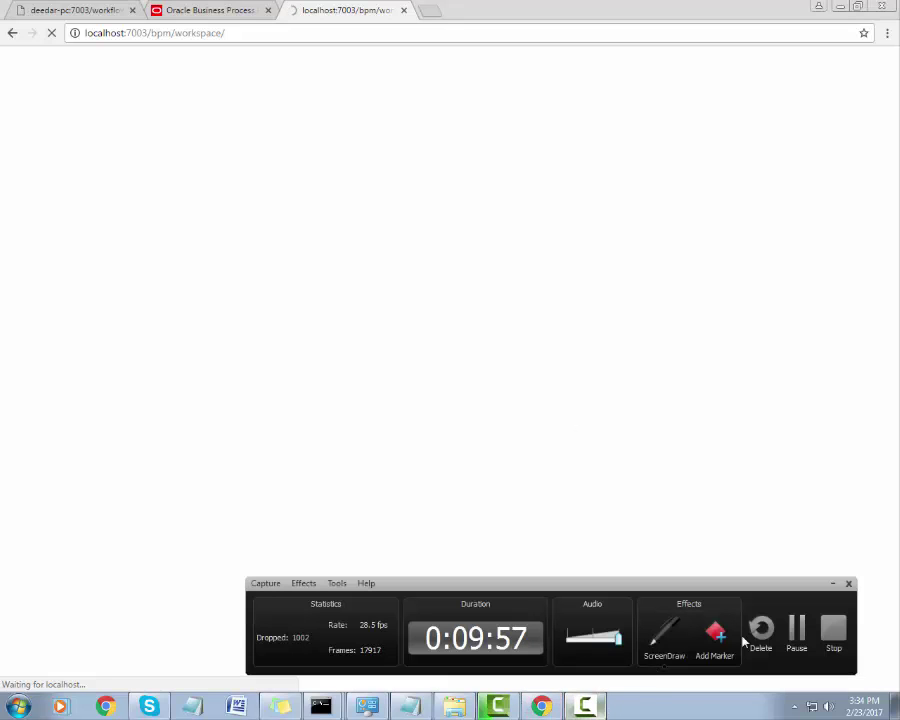
# Sign in to the BPM Workspace as weblogic, using the browser's suggested username.
pyautogui.click(797, 630)
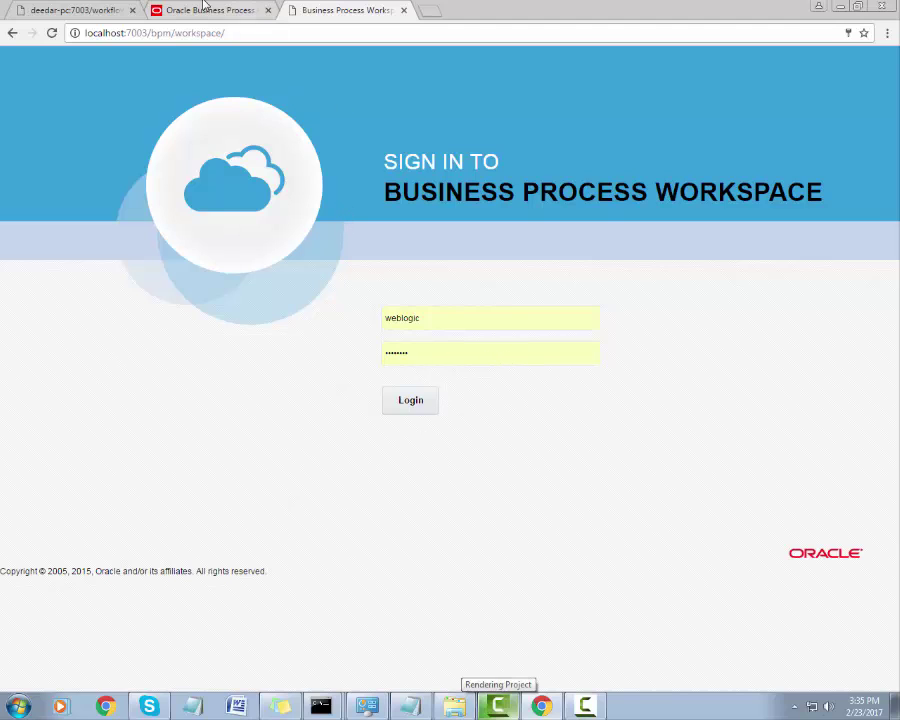
pyautogui.doubleClick(424, 319)
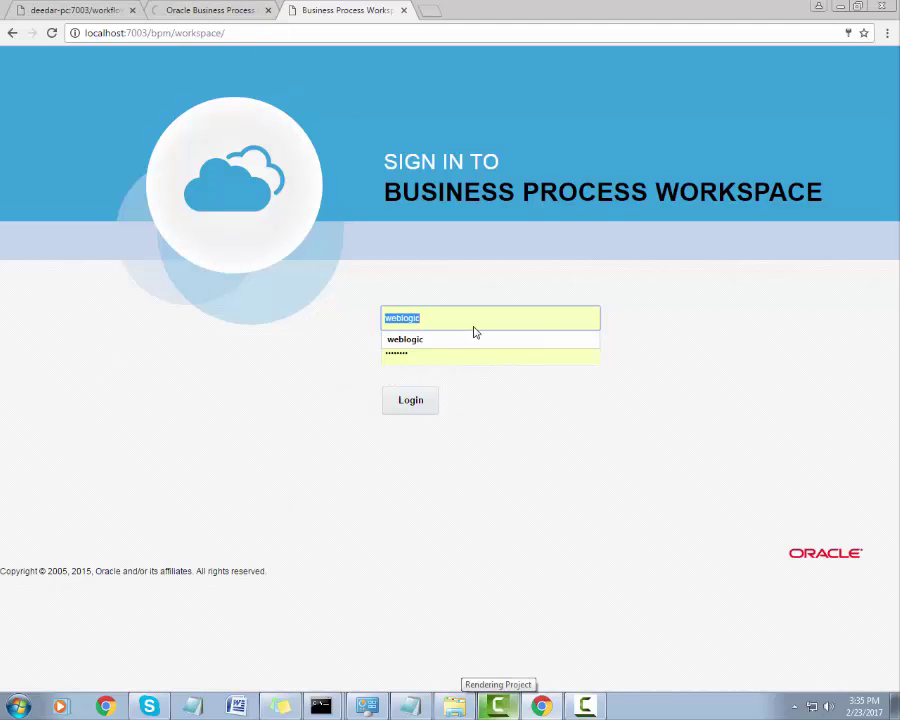
pyautogui.moveTo(447, 319); pyautogui.dragTo(352, 328)
pyautogui.write('webl')
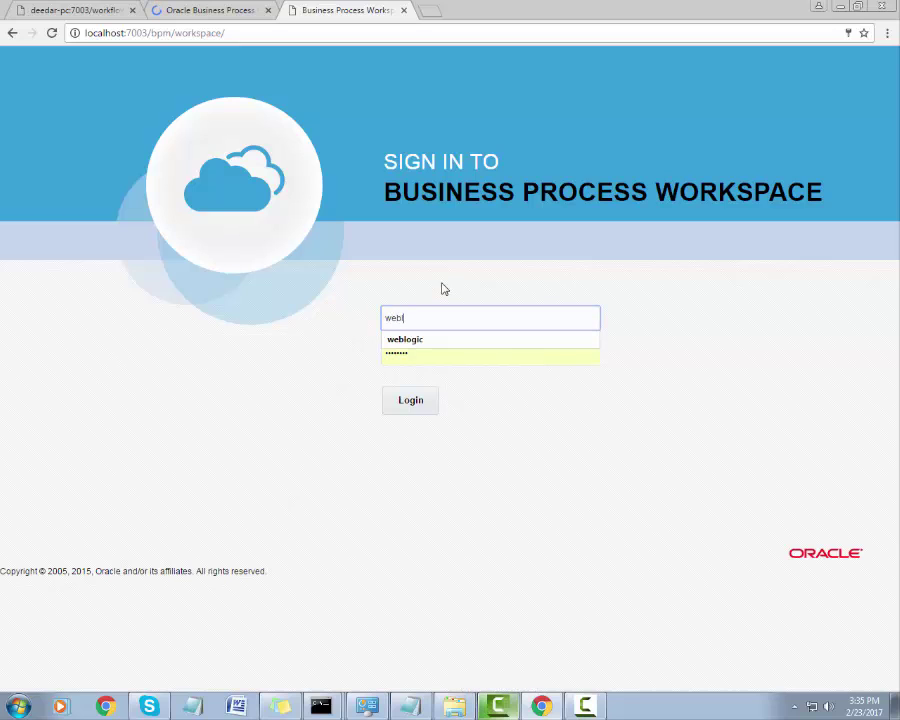
pyautogui.write('goic')
pyautogui.press('BackSpace')
pyautogui.press('Down')
pyautogui.press('Return')
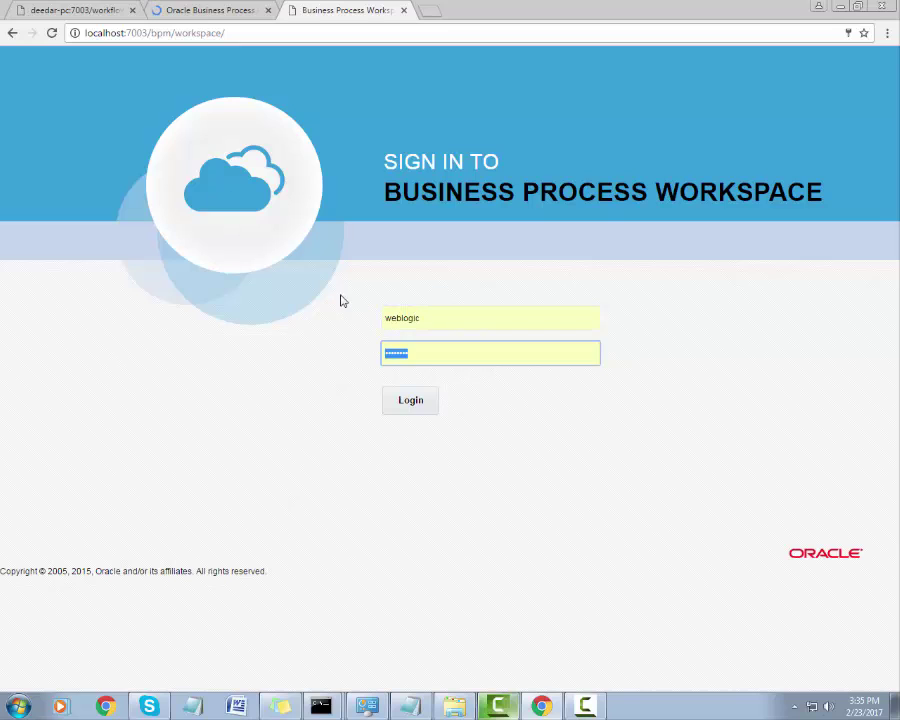
pyautogui.click(412, 404)
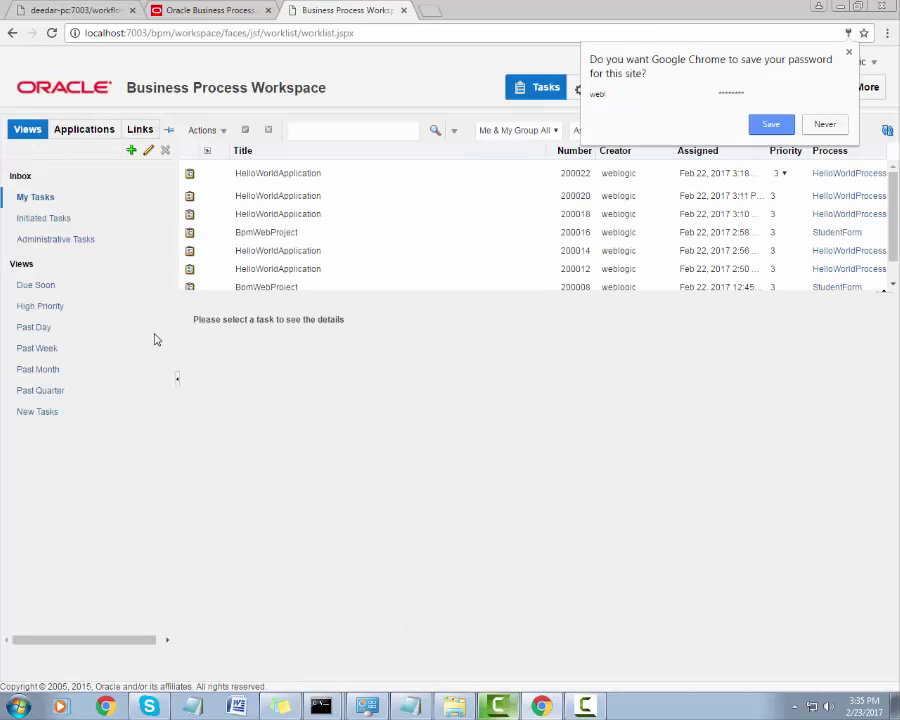
# Save the password in Chrome's prompt and review the My Tasks list, tasks 200008–200022.
pyautogui.click(776, 124)
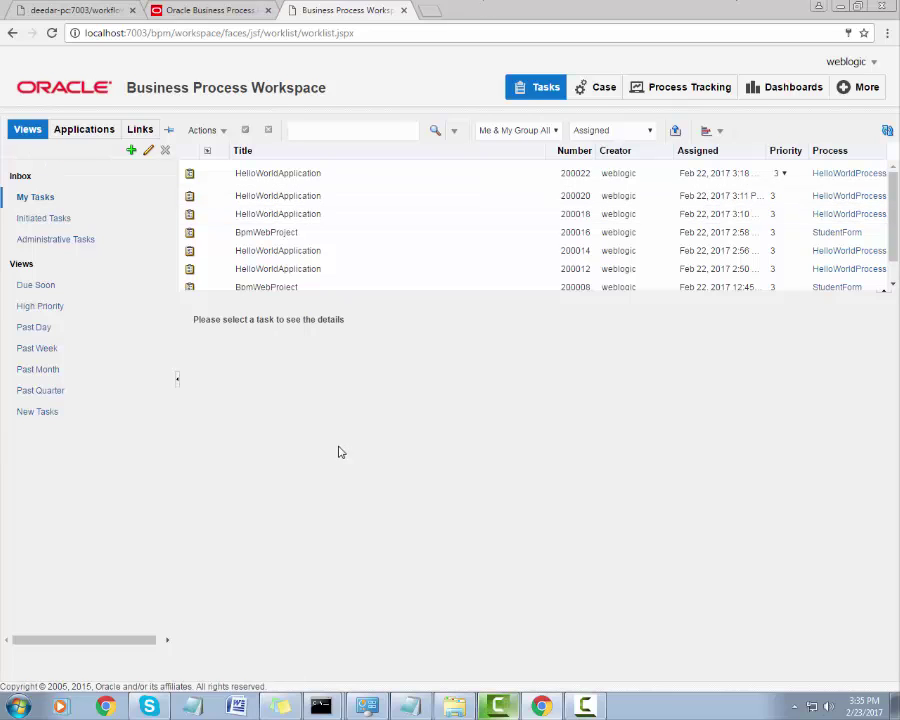
pyautogui.click(584, 705)
pyautogui.click(798, 626)
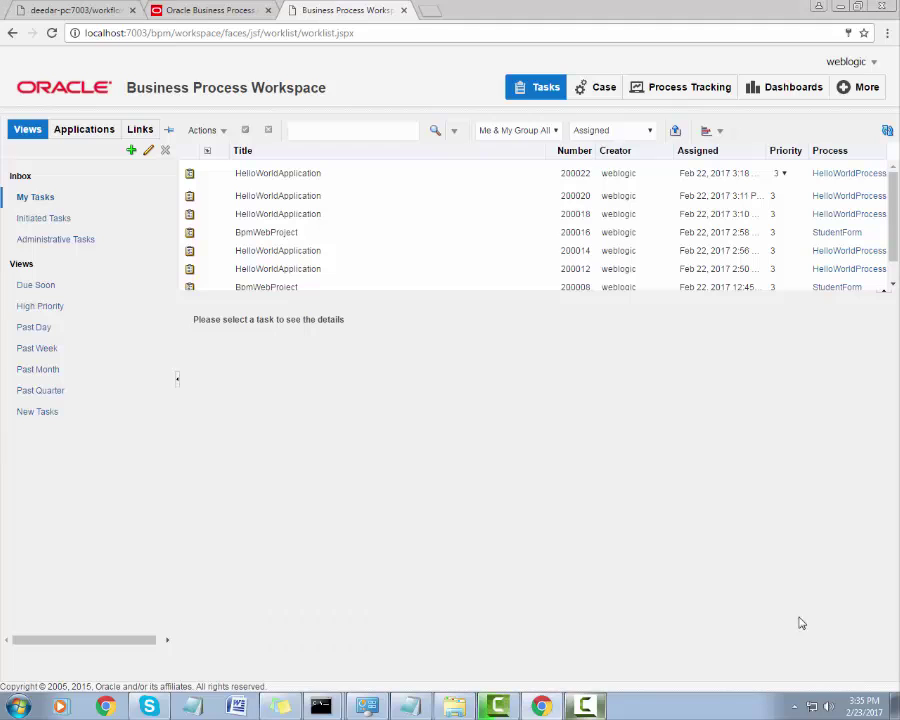
pyautogui.click(586, 706)
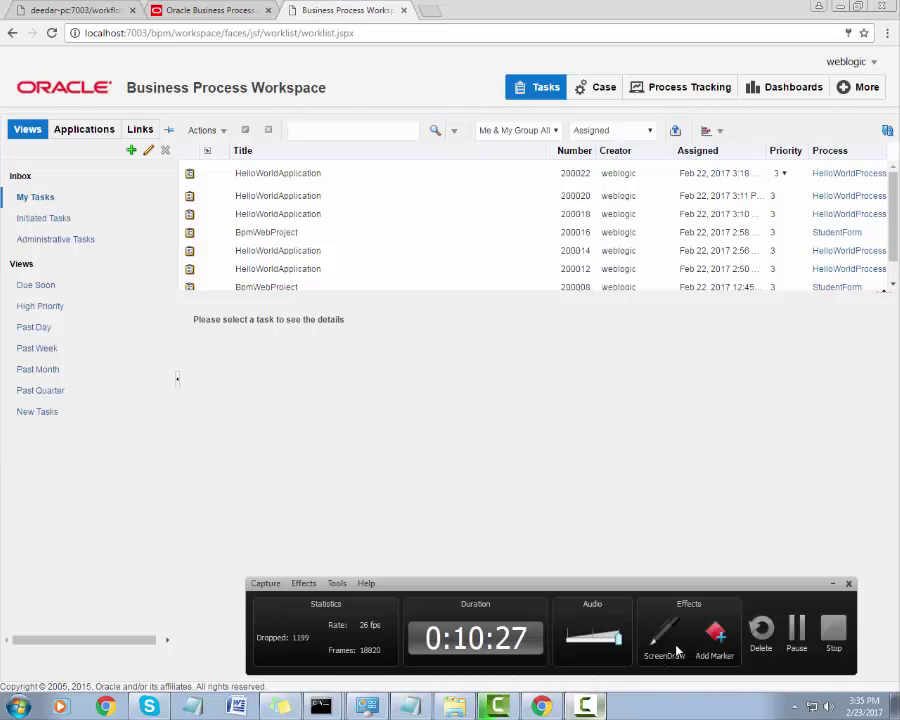
pyautogui.click(665, 638)
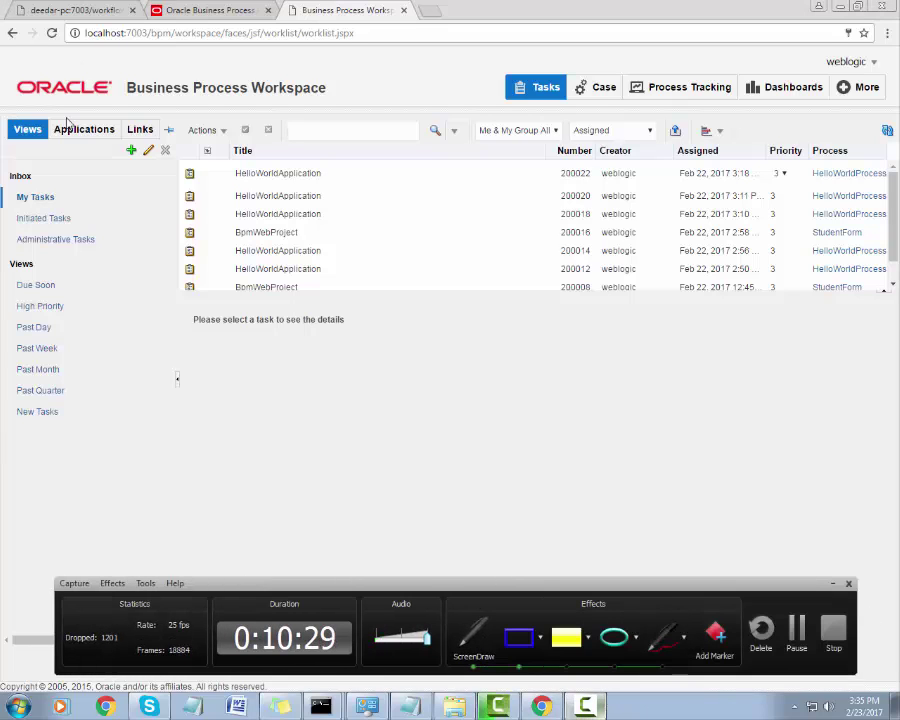
pyautogui.moveTo(37, 109); pyautogui.dragTo(122, 152)
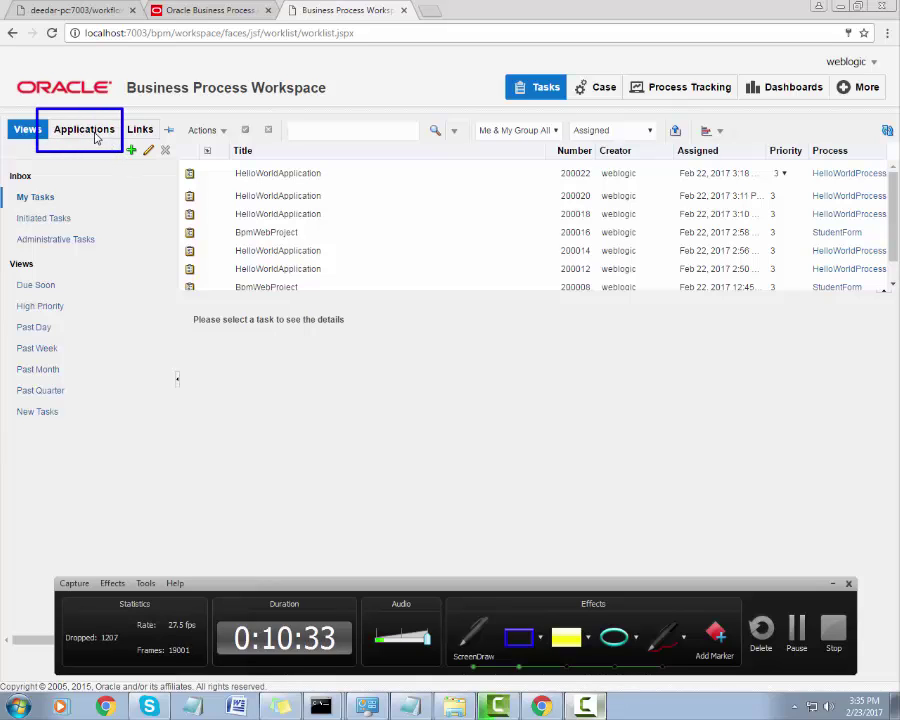
pyautogui.moveTo(166, 162); pyautogui.dragTo(889, 321)
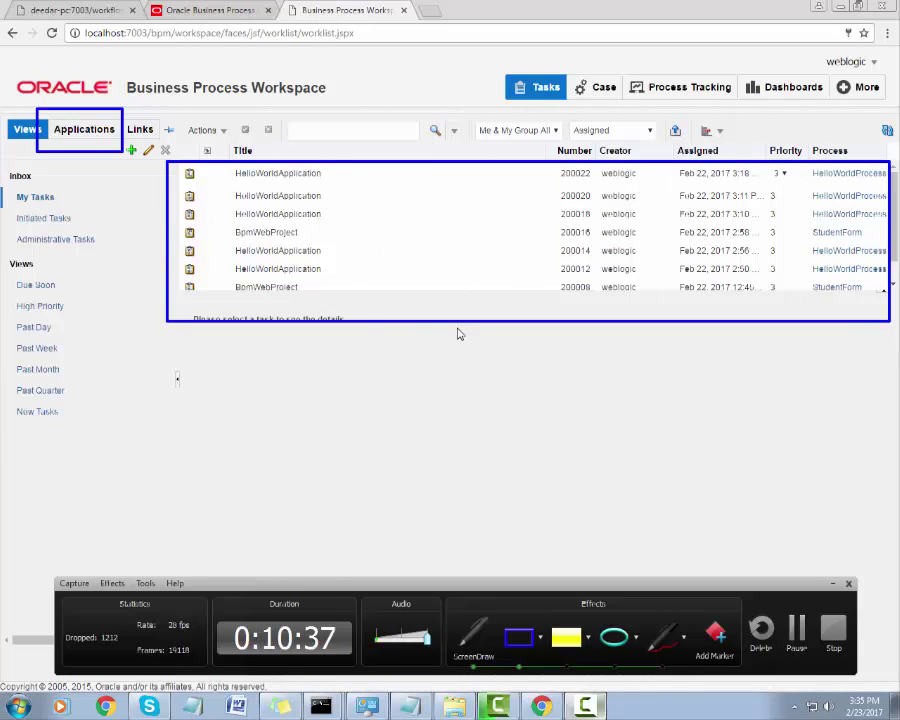
pyautogui.press('Escape')
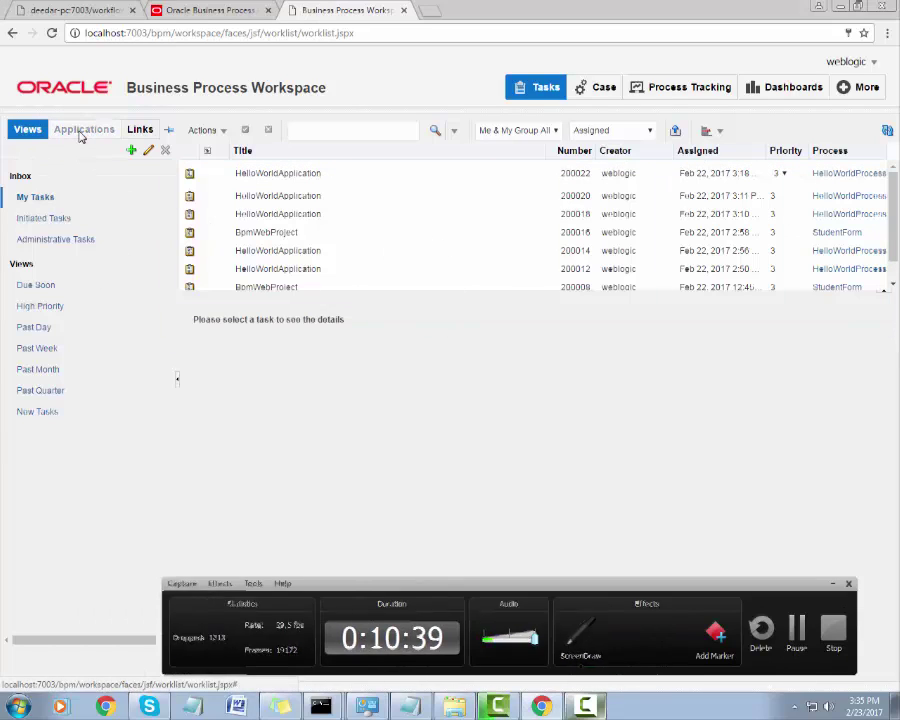